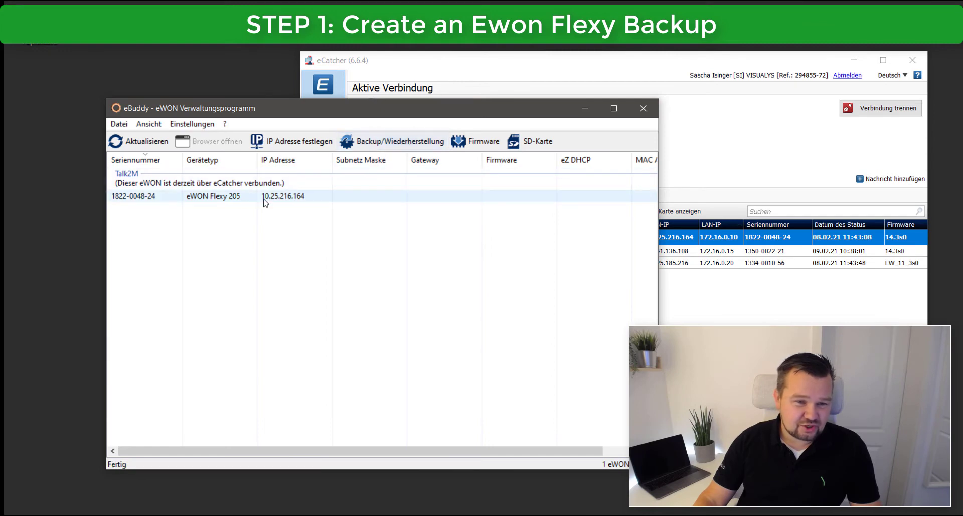
Back up the eWON Flexy 205 to Desktop\eWON.tar with the backup wizard and close eBuddy.
{"action": "left_click", "coordinate": [221, 199]}
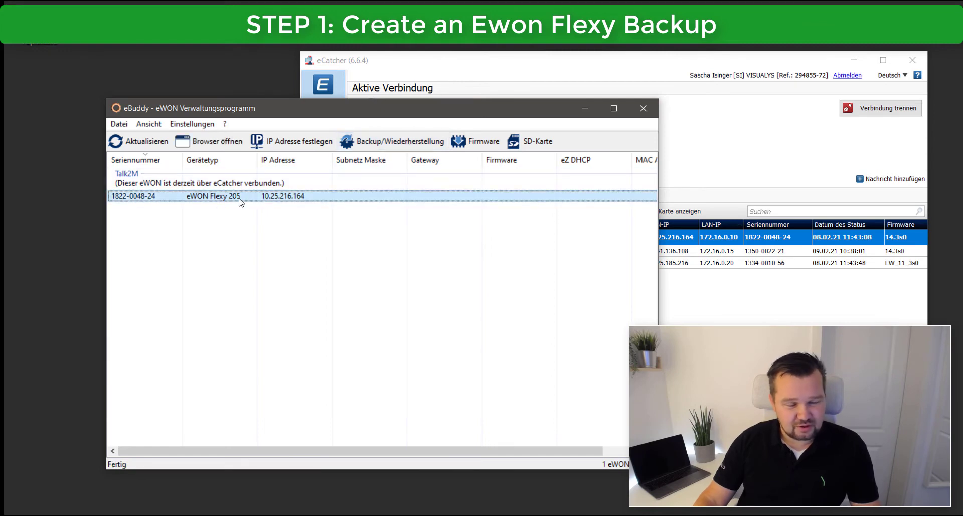
{"action": "left_click", "coordinate": [392, 142]}
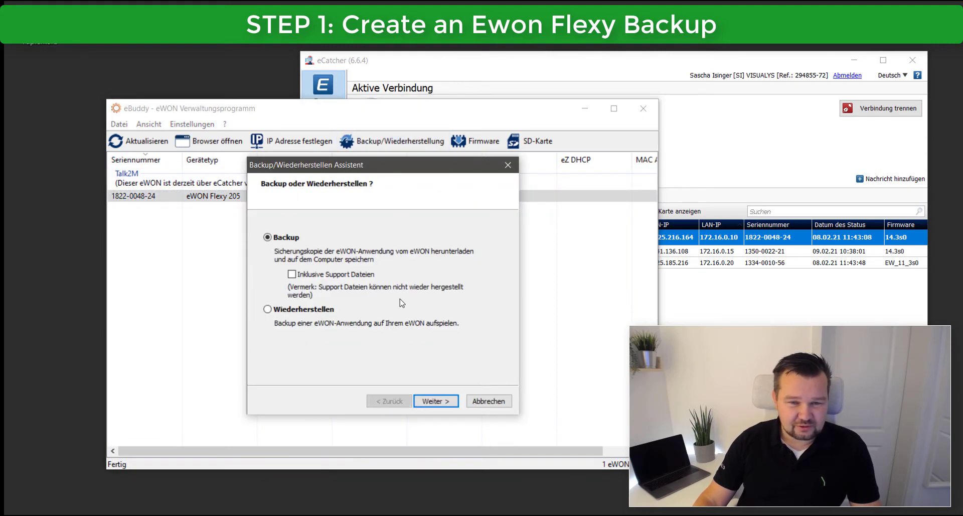
{"action": "left_click", "coordinate": [436, 401]}
{"action": "left_click", "coordinate": [436, 401]}
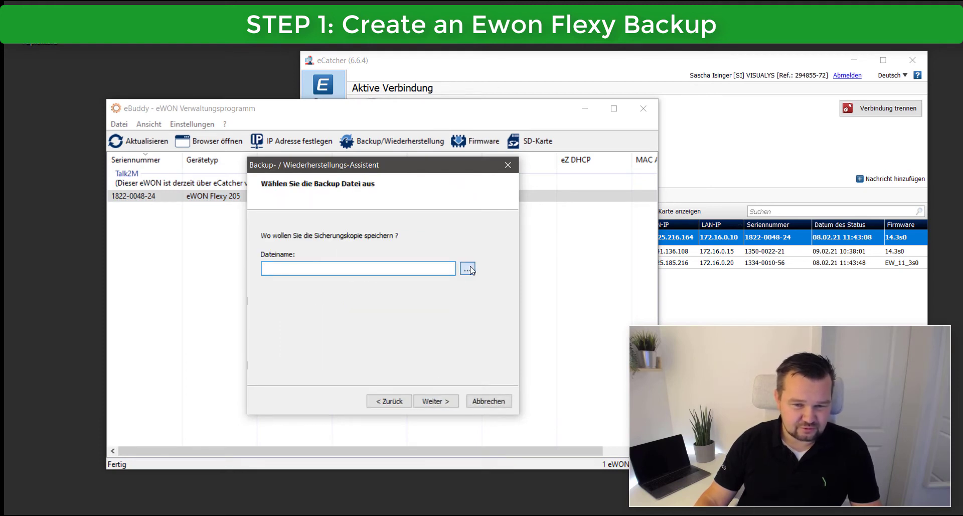
{"action": "left_click", "coordinate": [468, 270]}
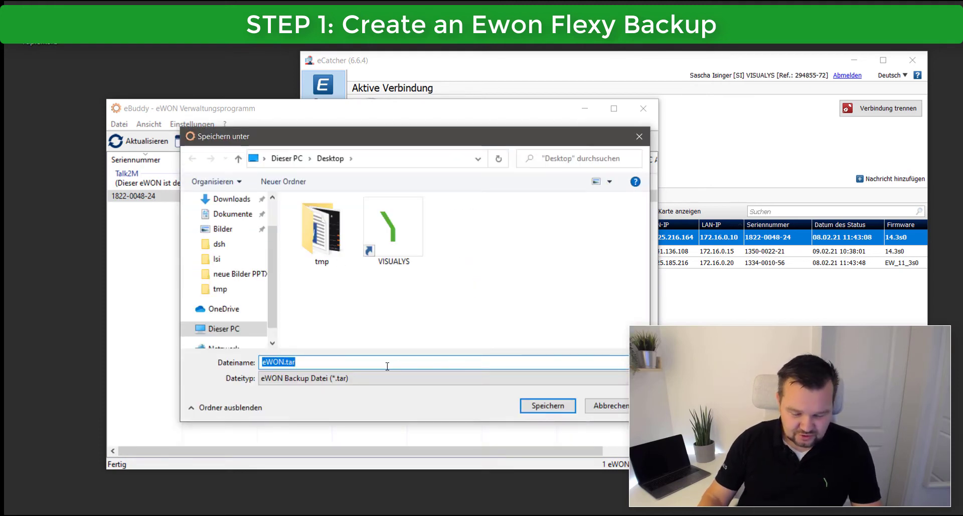
{"action": "key", "text": "Return"}
{"action": "left_click", "coordinate": [451, 404]}
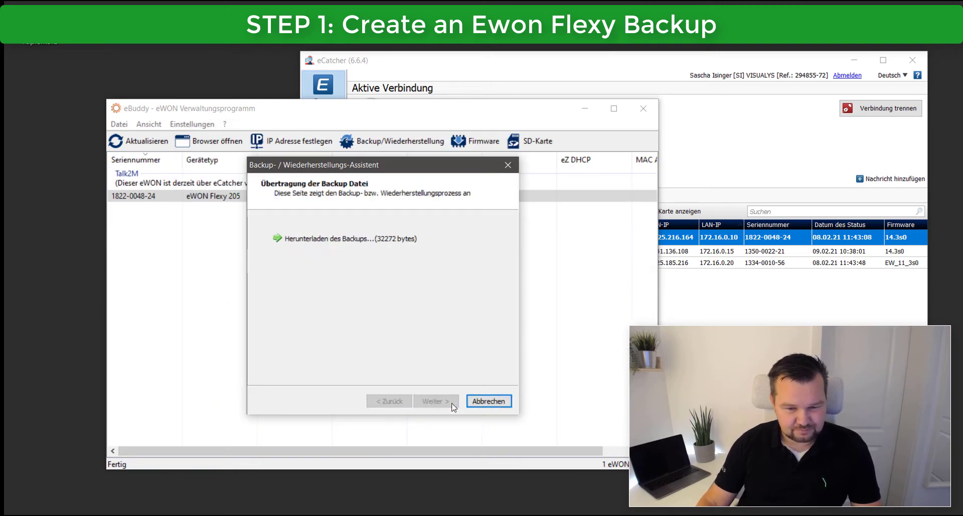
{"action": "left_click", "coordinate": [441, 404]}
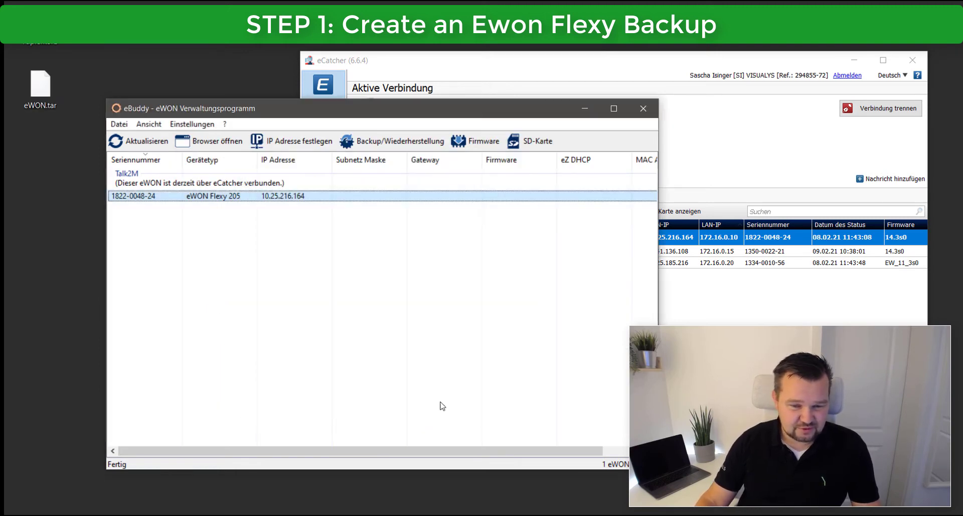
{"action": "left_click", "coordinate": [644, 108]}
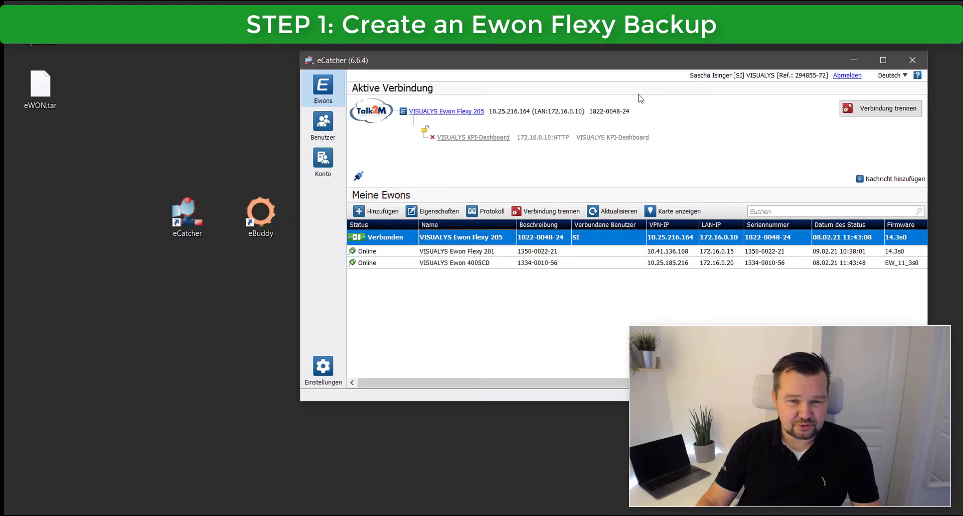
Move the eCatcher window to the screen centre and minimize it to reveal the desktop.
{"action": "left_click_drag", "start_coordinate": [575, 60], "coordinate": [480, 70]}
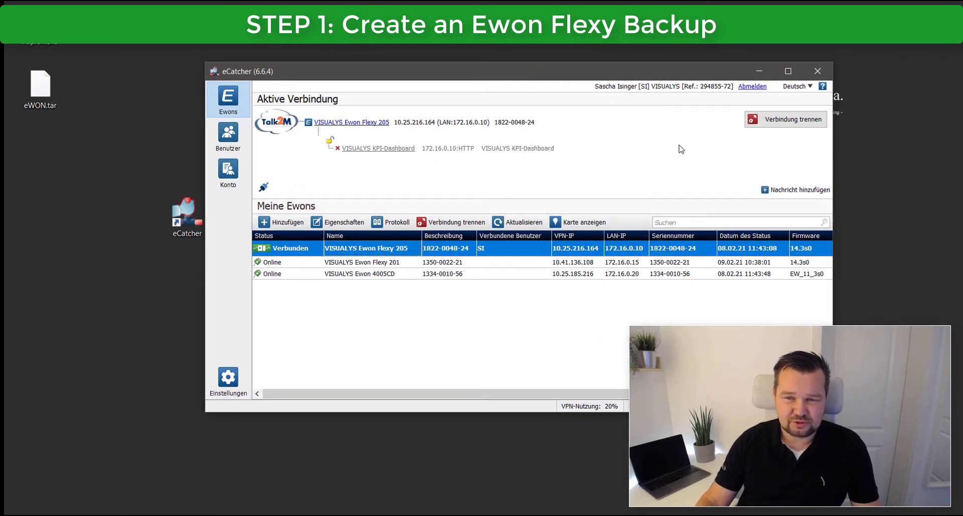
{"action": "left_click", "coordinate": [759, 71]}
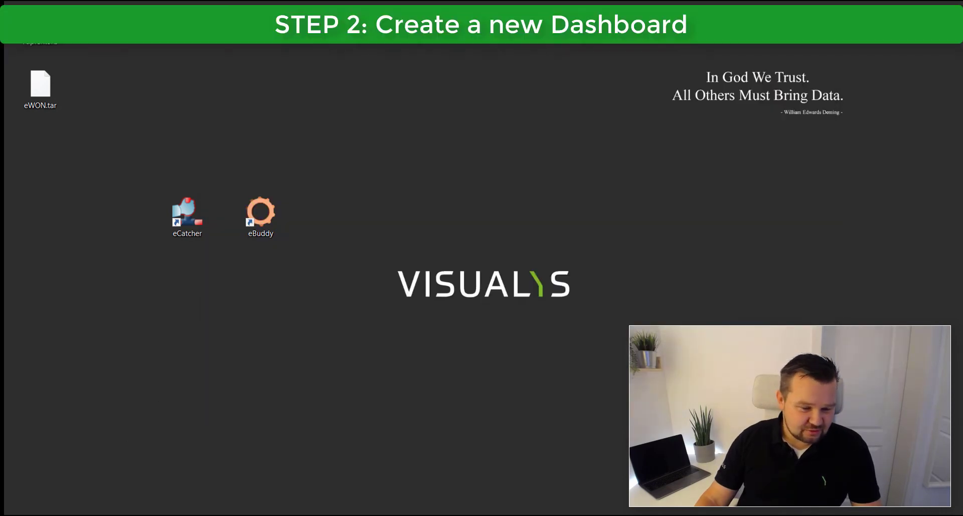
Create a new dashboard project named '_DEMO' and dismiss the dashboard code page.
{"action": "left_click", "coordinate": [82, 515]}
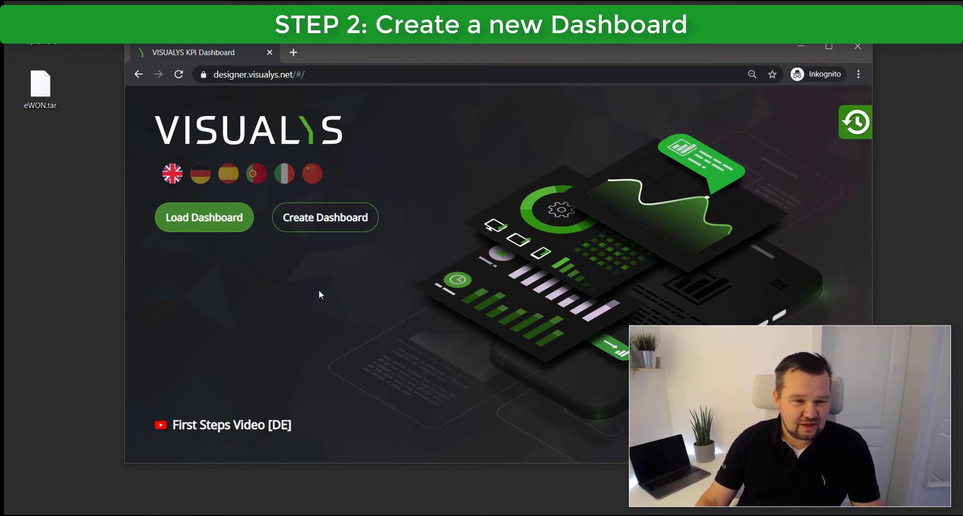
{"action": "left_click", "coordinate": [336, 224]}
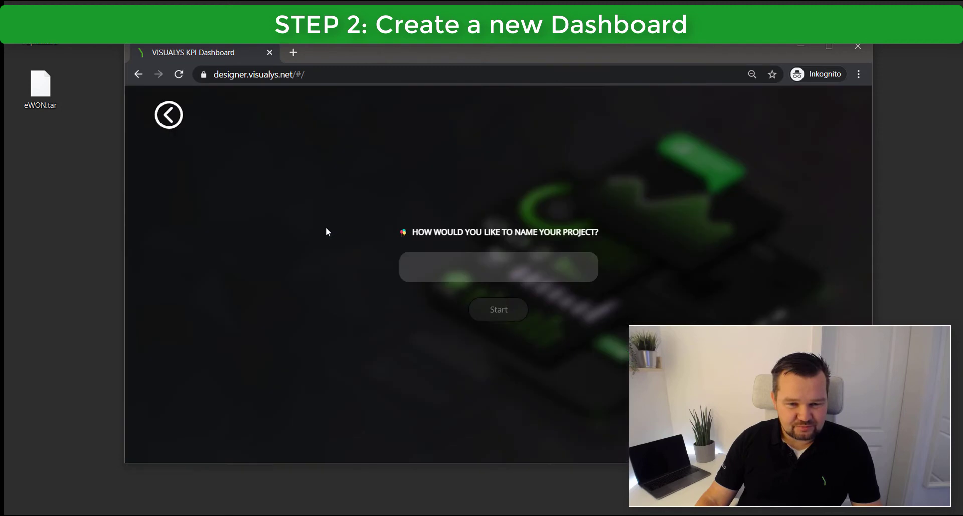
{"action": "left_click", "coordinate": [493, 261]}
{"action": "type", "text": "_DE"}
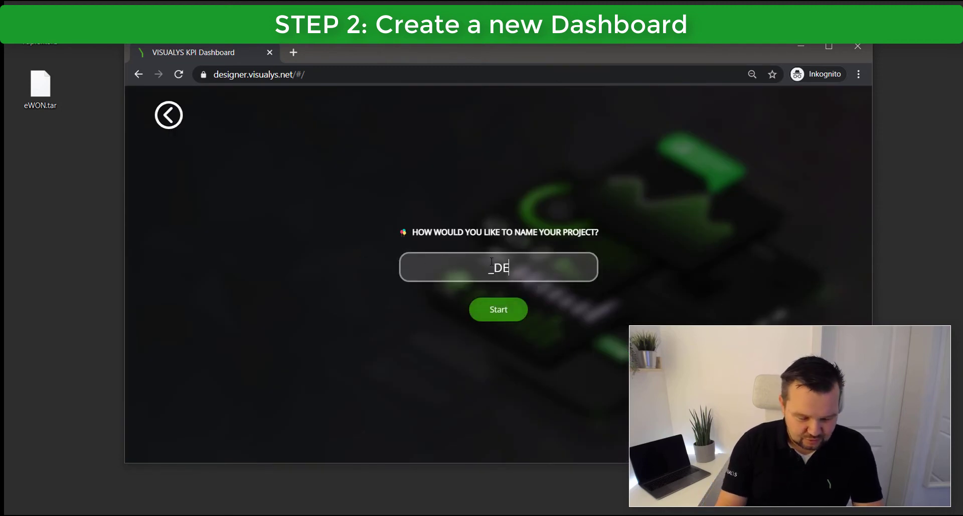
{"action": "type", "text": "MO"}
{"action": "left_click", "coordinate": [481, 307]}
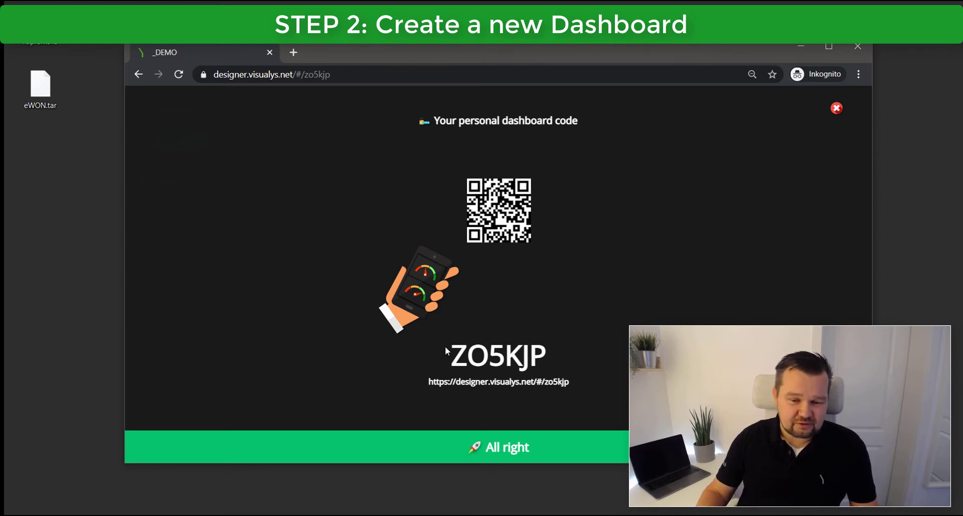
{"action": "left_click", "coordinate": [532, 452]}
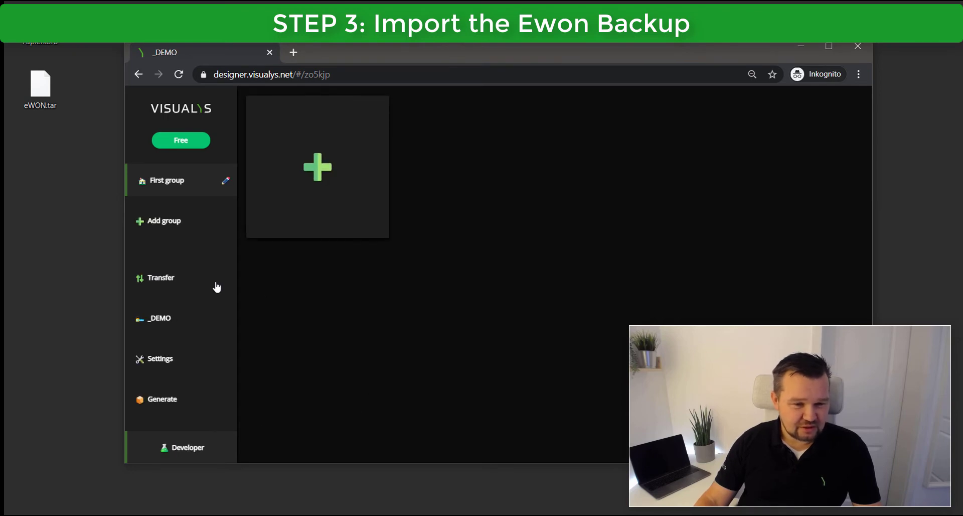
Drop eWON.tar into the Transfer import area and import it with all 26 tags selected.
{"action": "left_click", "coordinate": [175, 280]}
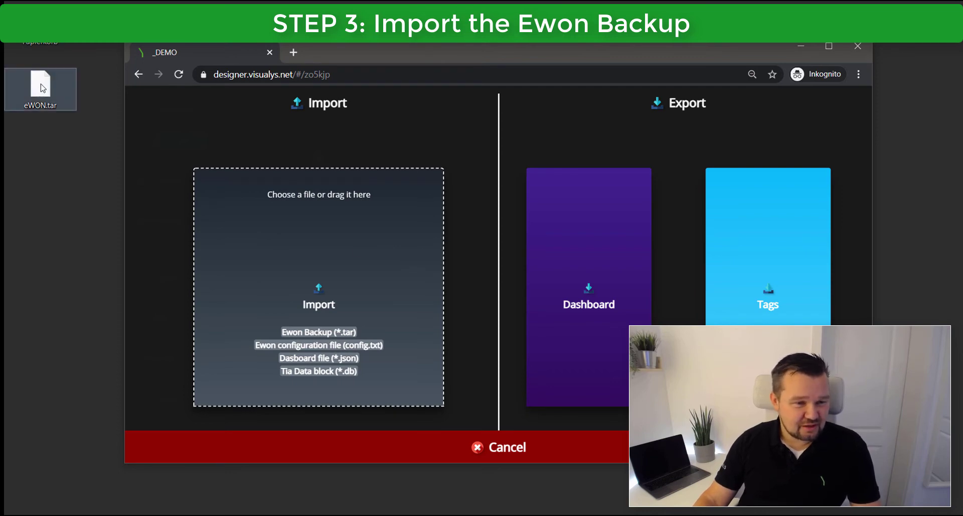
{"action": "left_click_drag", "start_coordinate": [44, 97], "coordinate": [365, 243]}
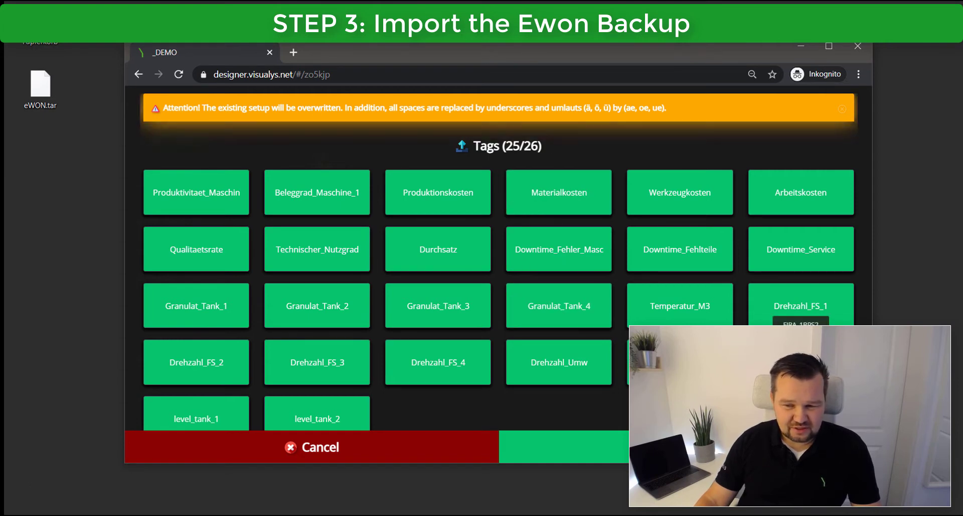
{"action": "left_click", "coordinate": [801, 313]}
{"action": "left_click", "coordinate": [800, 253]}
{"action": "left_click", "coordinate": [797, 209]}
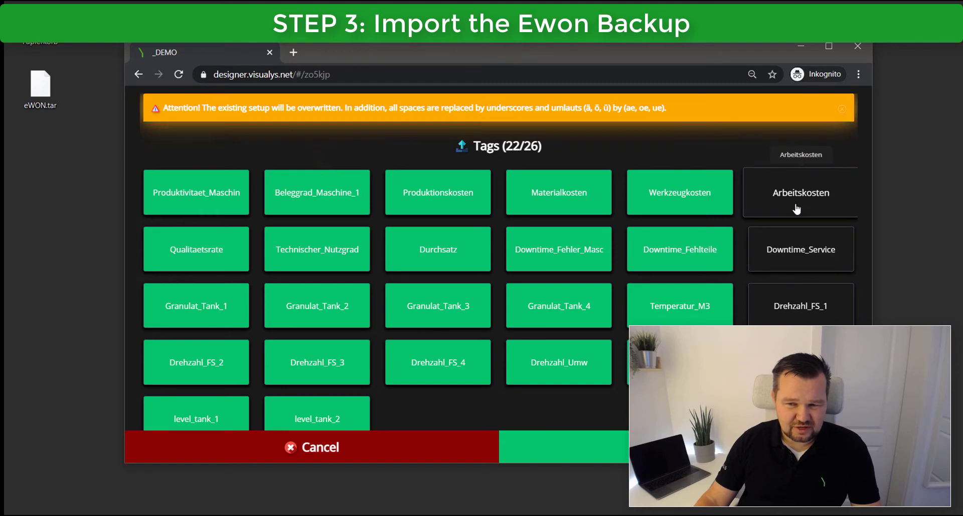
{"action": "left_click", "coordinate": [803, 200]}
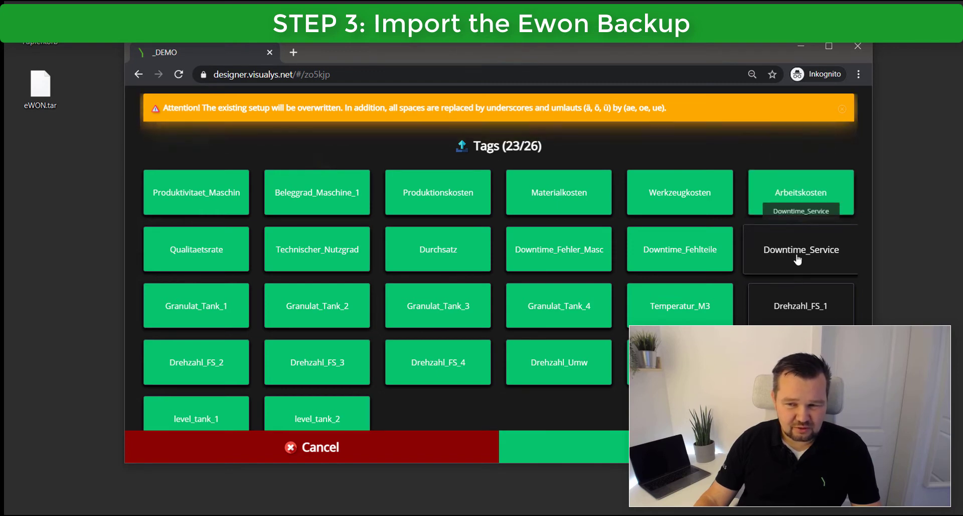
{"action": "left_click", "coordinate": [798, 254]}
{"action": "left_click", "coordinate": [800, 313]}
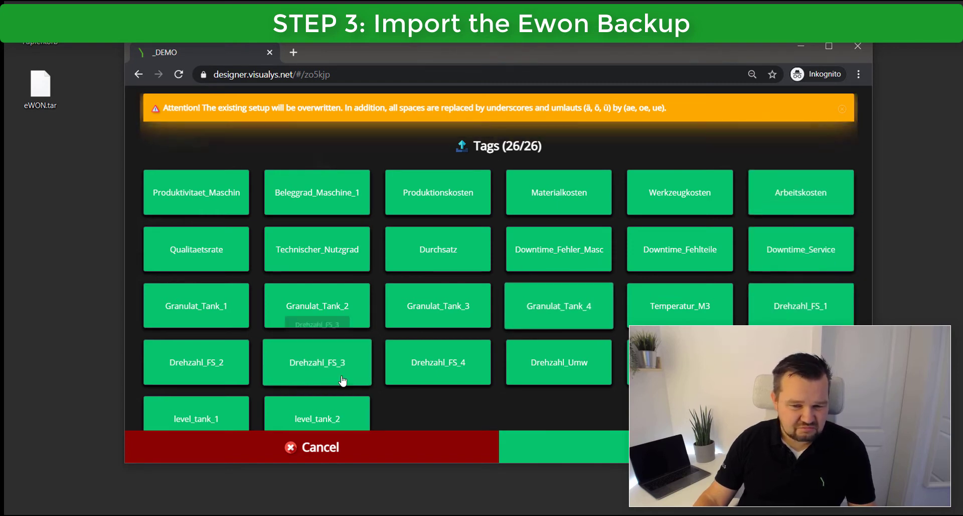
{"action": "left_click", "coordinate": [217, 415]}
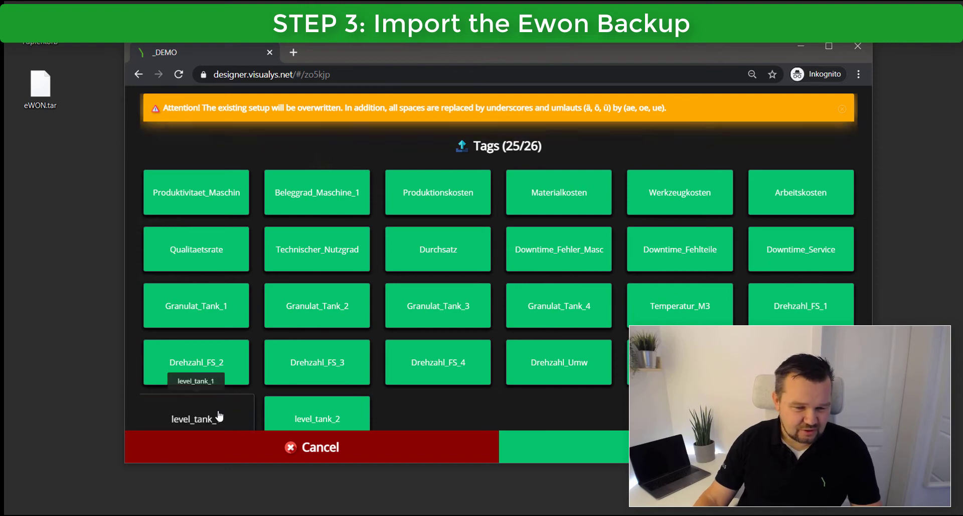
{"action": "left_click", "coordinate": [217, 415]}
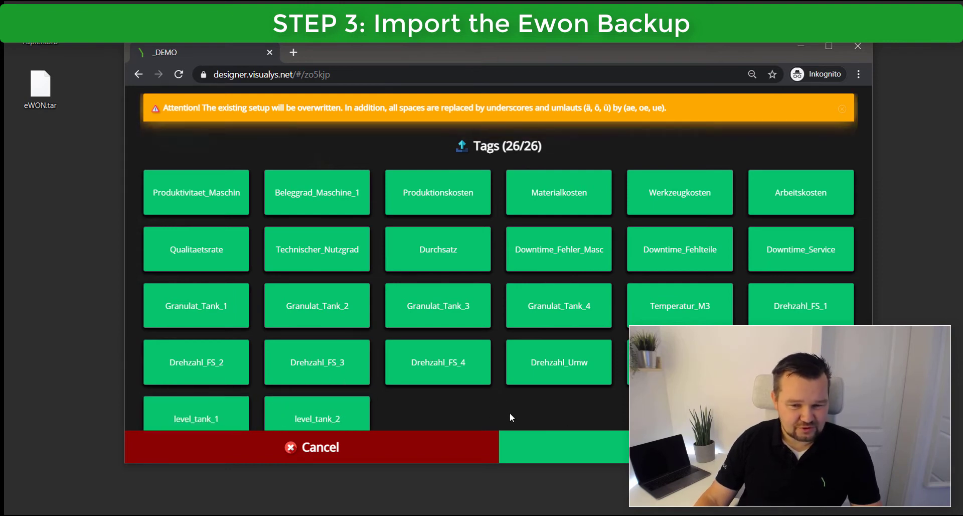
{"action": "left_click", "coordinate": [648, 447]}
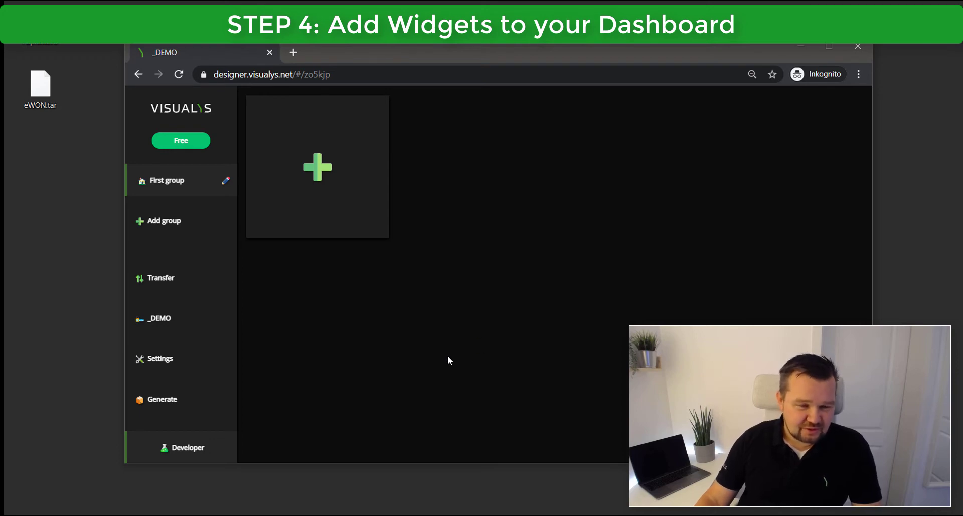
Add a value widget to the First group, bound to a tag, and dismiss the notice.
{"action": "left_click", "coordinate": [312, 165]}
{"action": "left_click", "coordinate": [391, 205]}
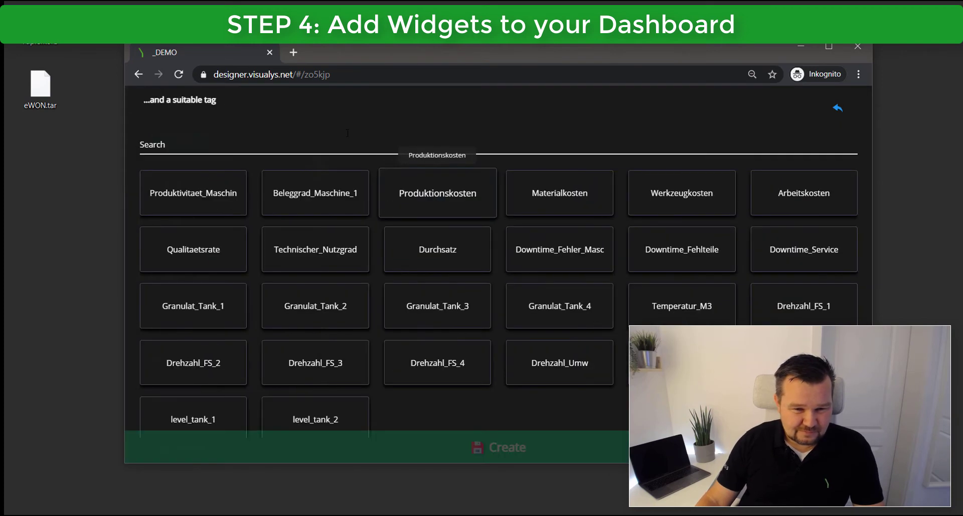
{"action": "left_click", "coordinate": [193, 192]}
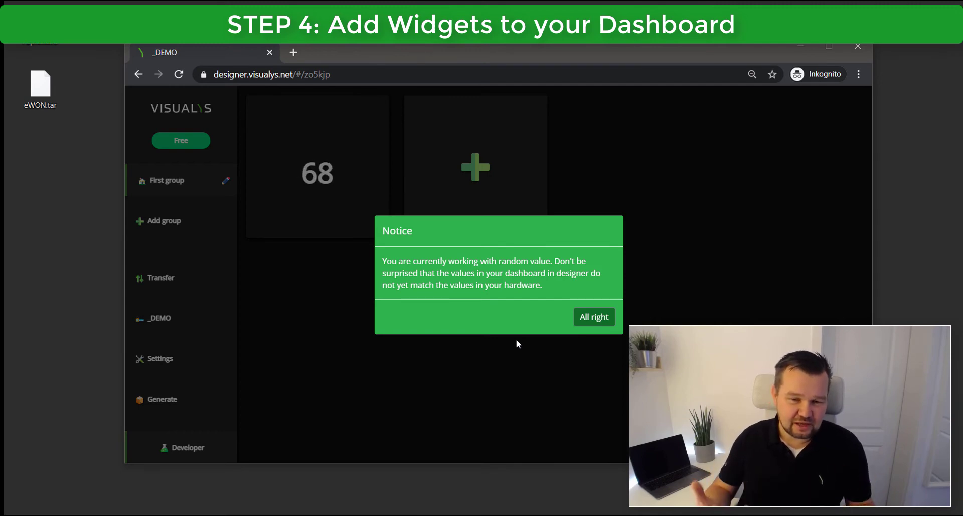
{"action": "left_click", "coordinate": [580, 323]}
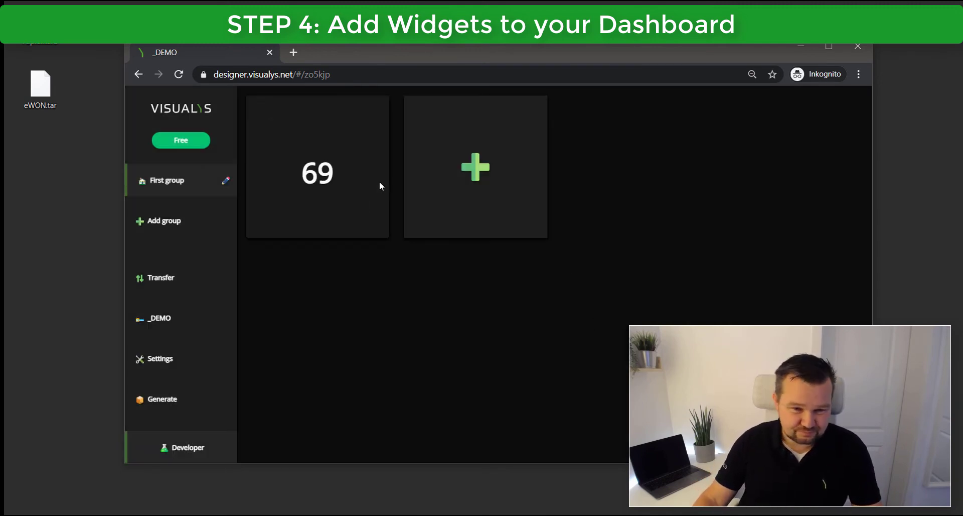
Title the 69 value widget 'Productivity Machine 1' with unit '%' and save it.
{"action": "left_click", "coordinate": [380, 181]}
{"action": "left_click", "coordinate": [371, 225]}
{"action": "type", "text": "Productivity"}
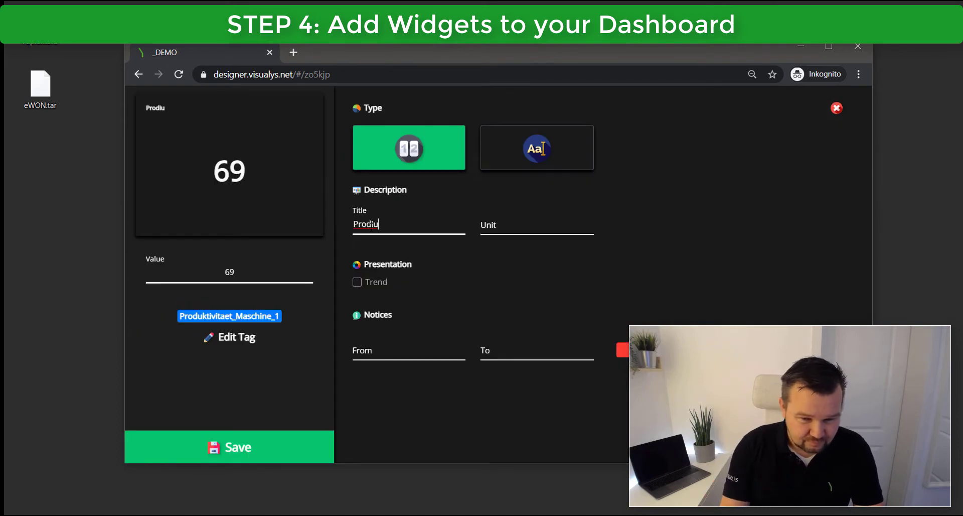
{"action": "type", "text": " Machine 1"}
{"action": "key", "text": "Tab"}
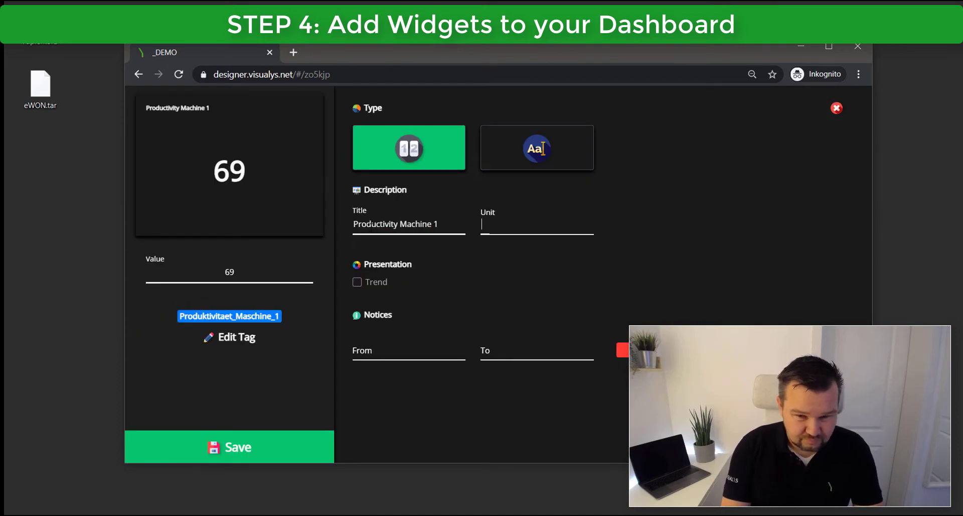
{"action": "type", "text": "%"}
{"action": "left_click", "coordinate": [326, 444]}
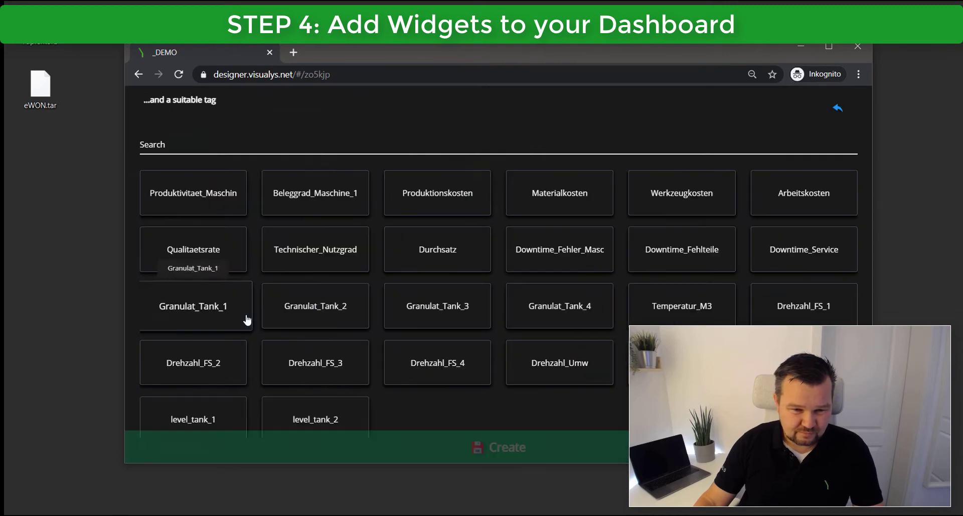
Bind a gauge widget to Drehzahl_FS_1, titled 'Drehzahl' with unit 'RPM'.
{"action": "left_click", "coordinate": [779, 308]}
{"action": "left_click", "coordinate": [475, 182]}
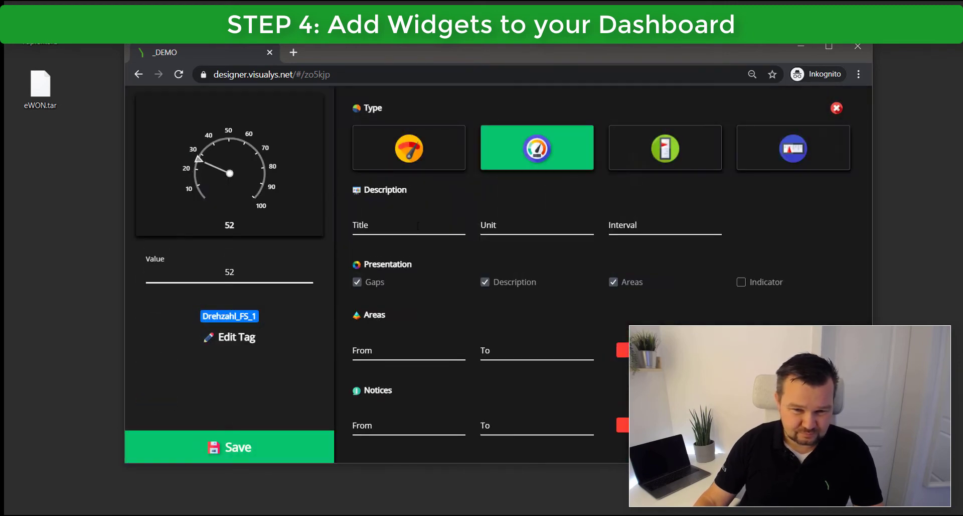
{"action": "left_click", "coordinate": [418, 225]}
{"action": "type", "text": "Drehzahl"}
{"action": "key", "text": "Tab"}
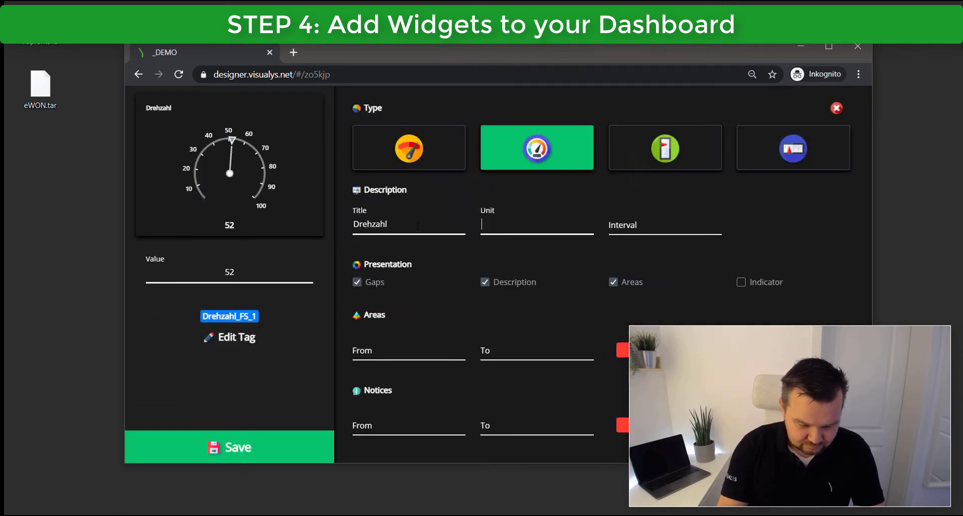
{"action": "type", "text": "RPM"}
Set the gauge areas to 0–250, 250–900 and 900–1000 and save the gauge.
{"action": "left_click", "coordinate": [406, 353]}
{"action": "type", "text": "0"}
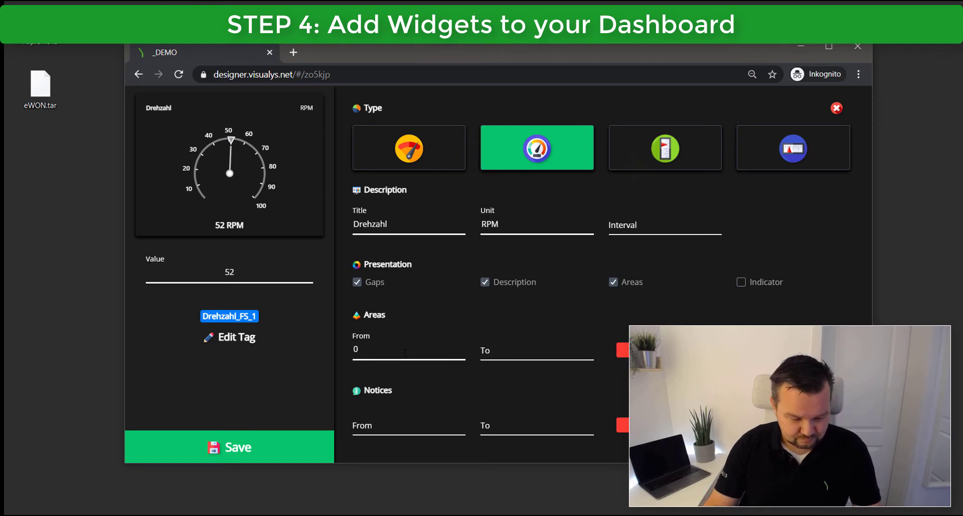
{"action": "key", "text": "Tab"}
{"action": "type", "text": "250"}
{"action": "key", "text": "Tab"}
{"action": "type", "text": "250"}
{"action": "key", "text": "Tab"}
{"action": "type", "text": "900"}
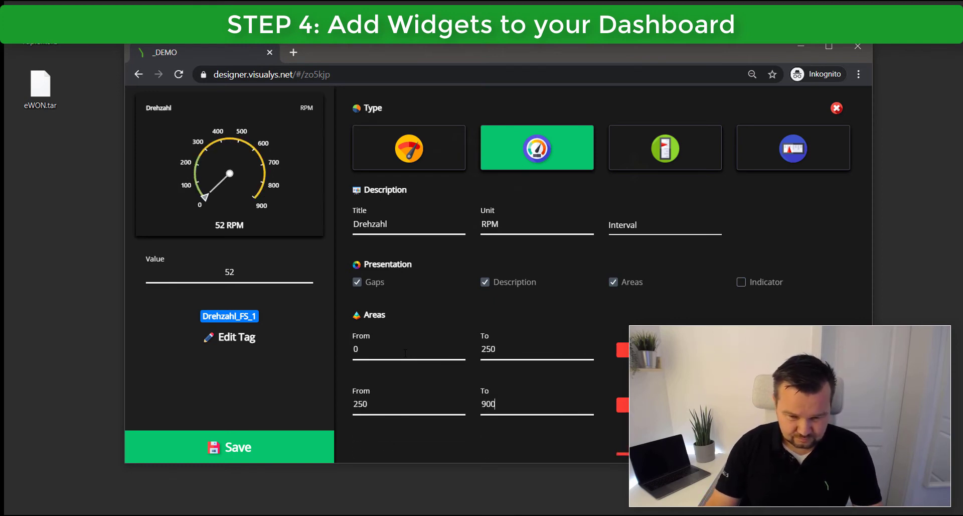
{"action": "key", "text": "Tab"}
{"action": "key", "text": "Tab"}
{"action": "type", "text": "1000"}
{"action": "left_click", "coordinate": [625, 445]}
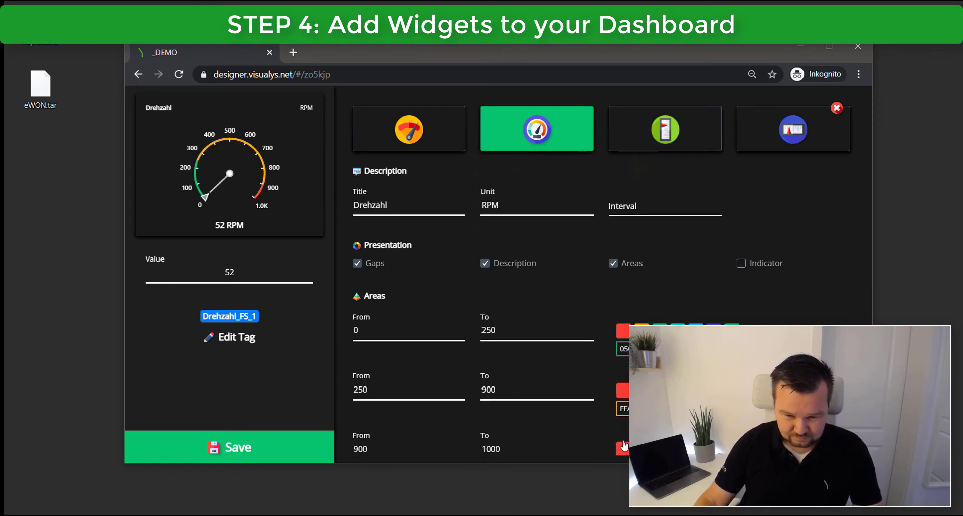
{"action": "left_click", "coordinate": [301, 447]}
{"action": "left_click", "coordinate": [632, 138]}
{"action": "left_click", "coordinate": [589, 308]}
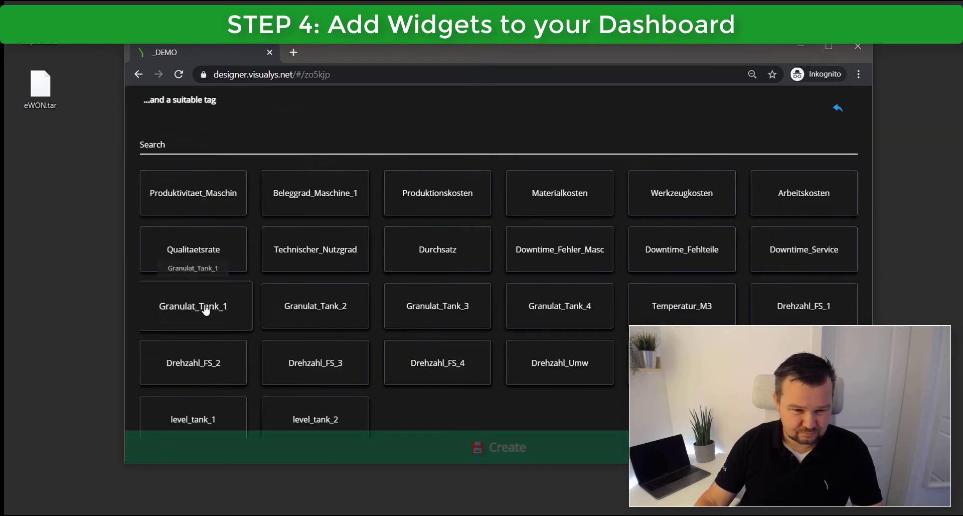
Bind the level widget to Granulat_Tank_1 with title 'Tank 1' and unit 'Liter'.
{"action": "left_click", "coordinate": [206, 310]}
{"action": "left_click", "coordinate": [417, 224]}
{"action": "type", "text": "Tank 1"}
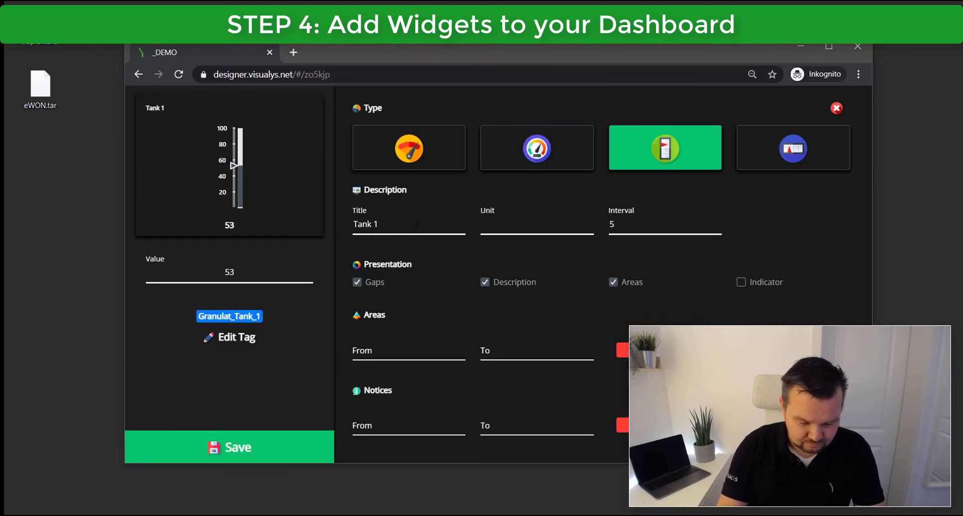
{"action": "left_click", "coordinate": [504, 224]}
{"action": "type", "text": "Liter"}
{"action": "double_click", "coordinate": [506, 223]}
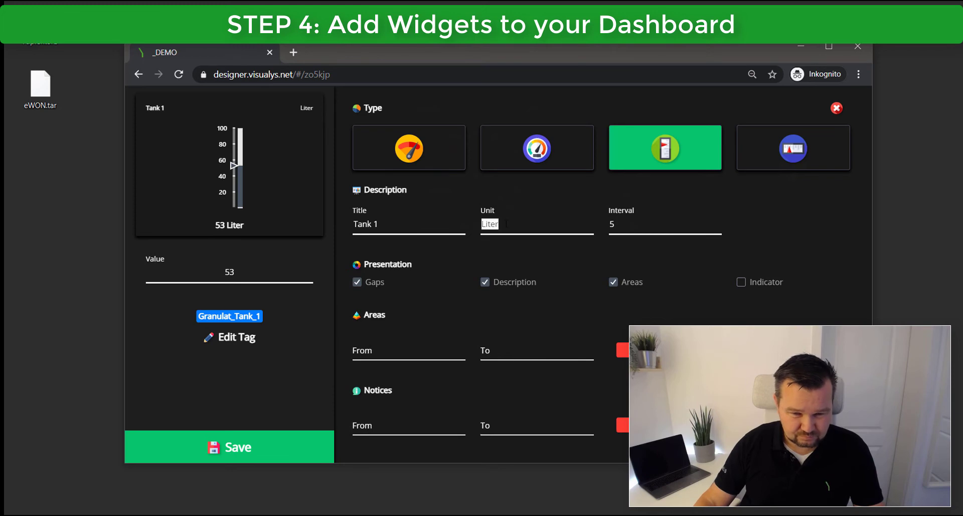
Set the level areas to 0–20, 20–70 and 70–100 and save the Tank 1 widget.
{"action": "left_click", "coordinate": [393, 351]}
{"action": "type", "text": "0"}
{"action": "key", "text": "Tab"}
{"action": "type", "text": "20"}
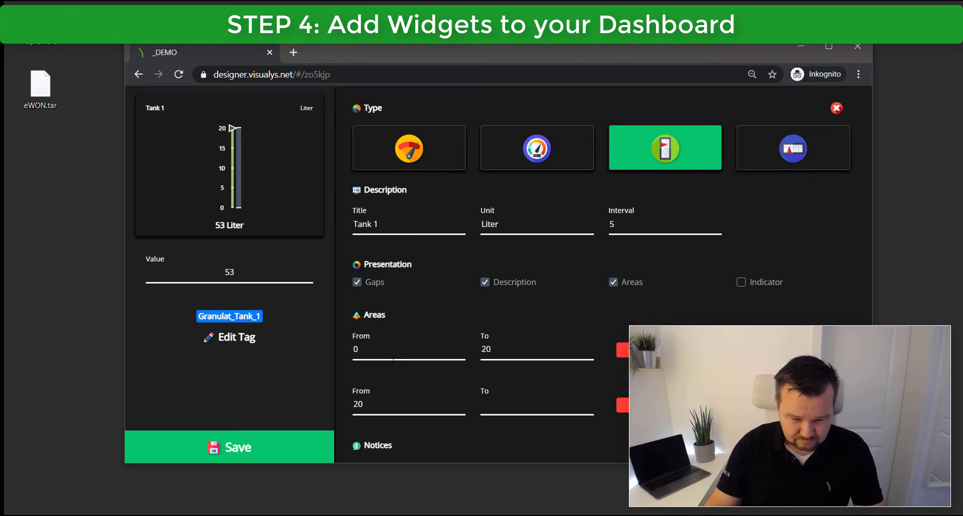
{"action": "key", "text": "Tab"}
{"action": "key", "text": "Tab"}
{"action": "type", "text": "70"}
{"action": "key", "text": "Tab"}
{"action": "key", "text": "Tab"}
{"action": "type", "text": "100"}
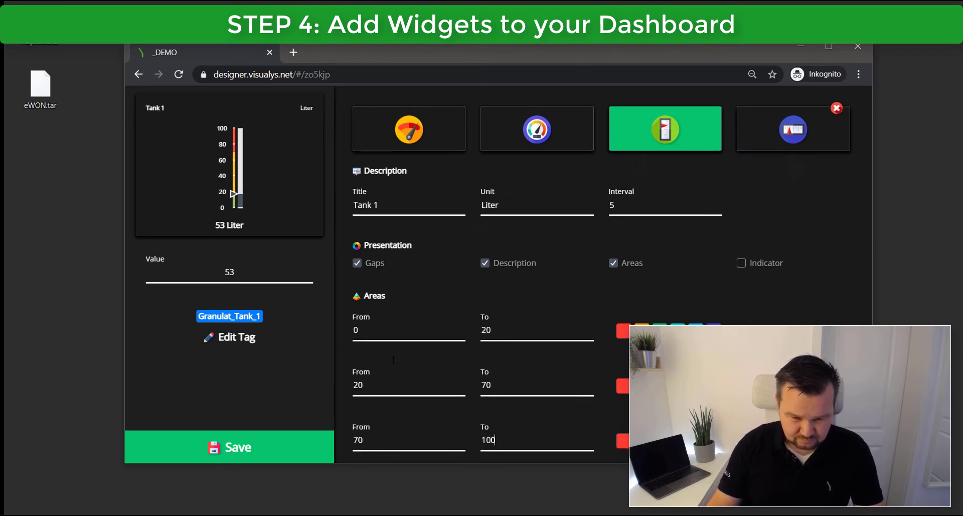
{"action": "key", "text": "Return"}
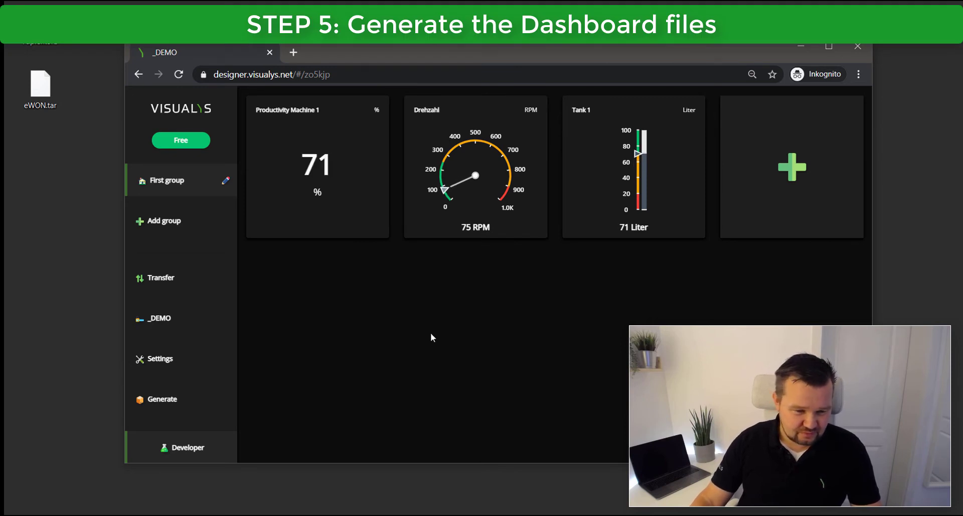
Launch dashboard generation and continue past the 'Ready to generate a dashboard?' page.
{"action": "left_click", "coordinate": [153, 401]}
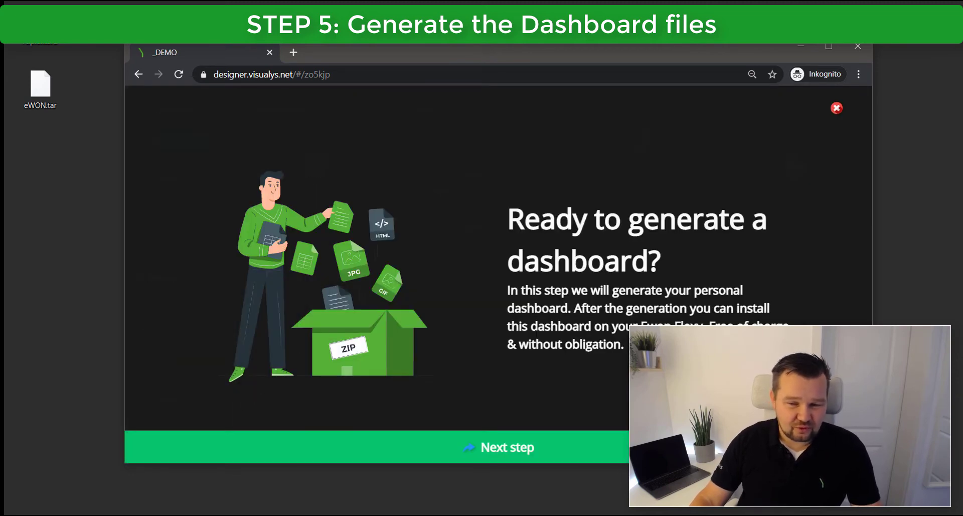
{"action": "left_click", "coordinate": [522, 448]}
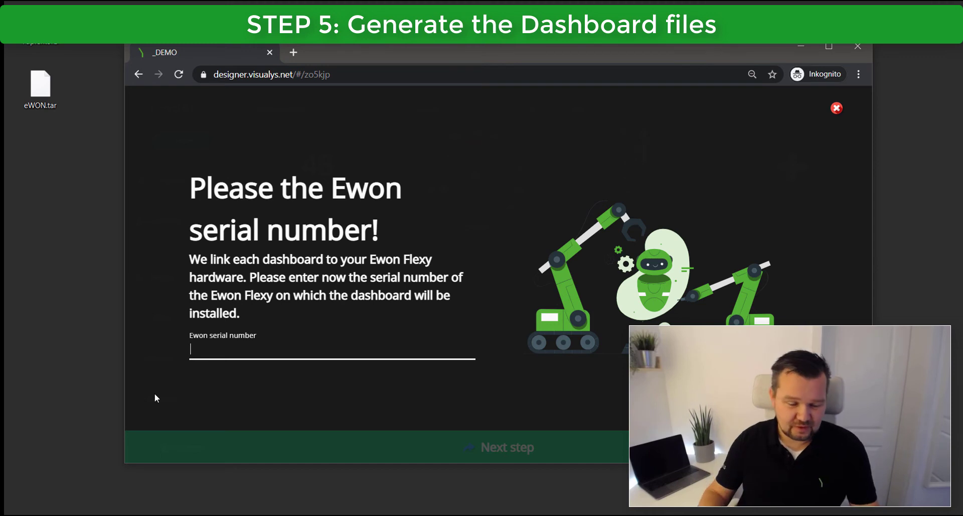
Enter the Flexy 205's serial number, read from eCatcher, as the Ewon serial number and continue.
{"action": "key", "text": "alt+Tab"}
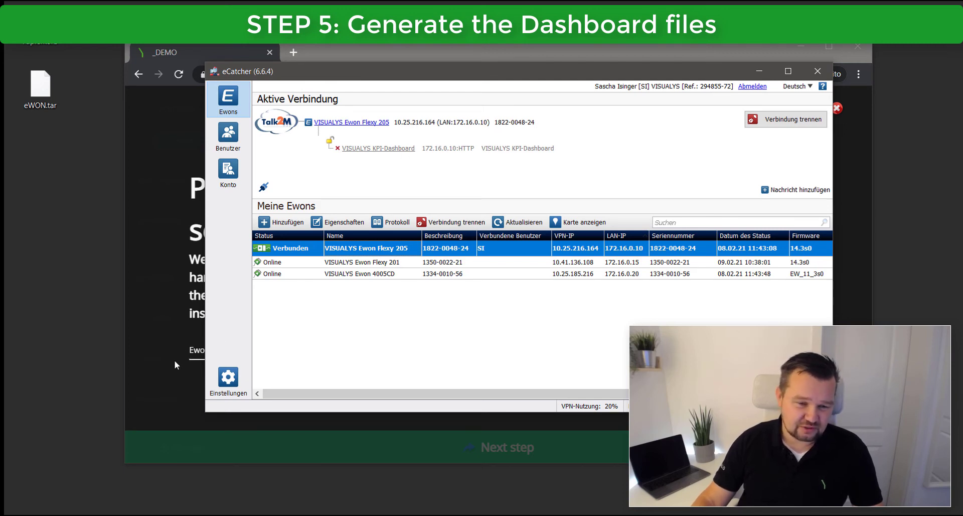
{"action": "left_click", "coordinate": [171, 340]}
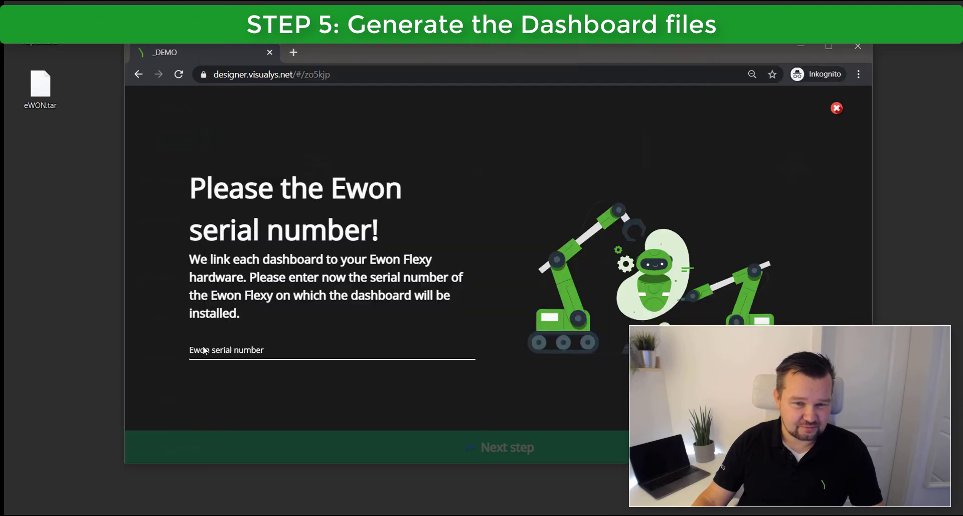
{"action": "left_click", "coordinate": [206, 350]}
{"action": "type", "text": "1822-00"}
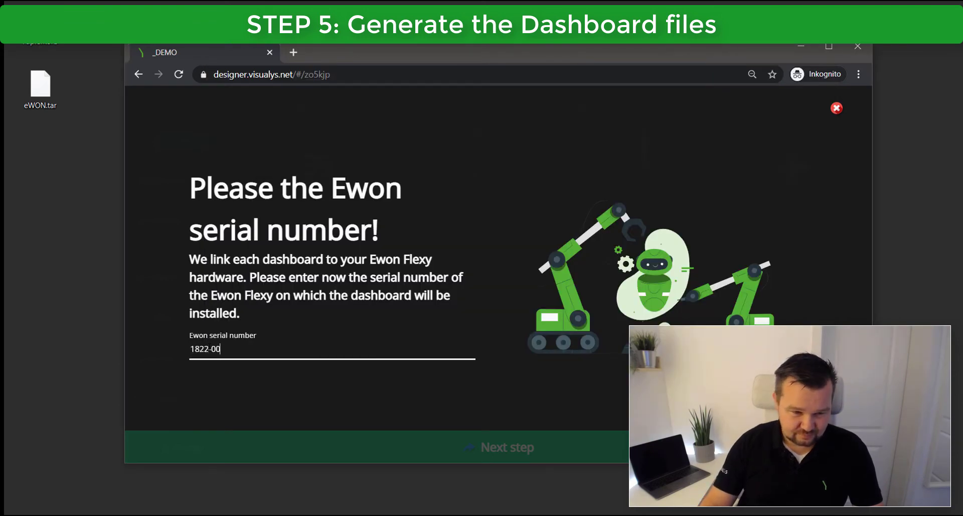
{"action": "type", "text": "48-24"}
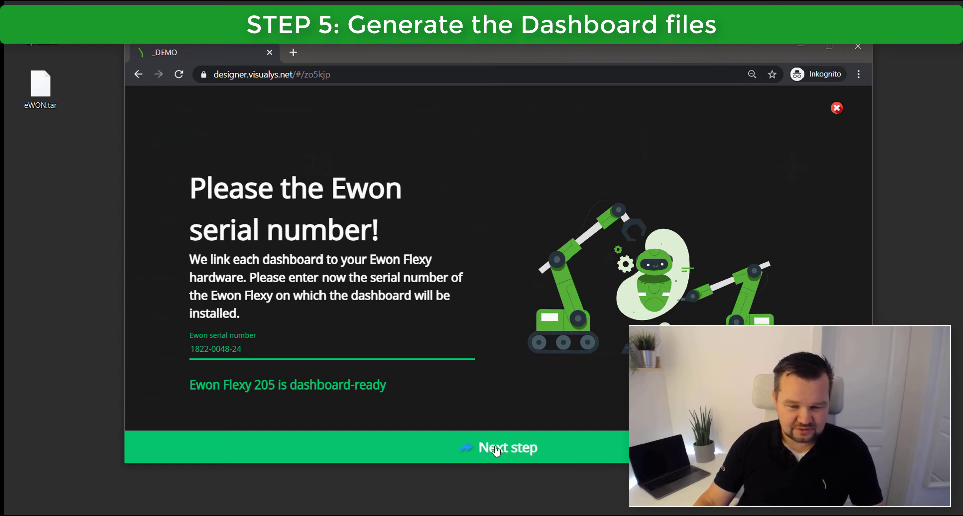
{"action": "left_click", "coordinate": [470, 434]}
Fill in the contact's name, company 'VISUALYS GmbH' and e-mail, then accept the terms of service.
{"action": "left_click", "coordinate": [557, 252]}
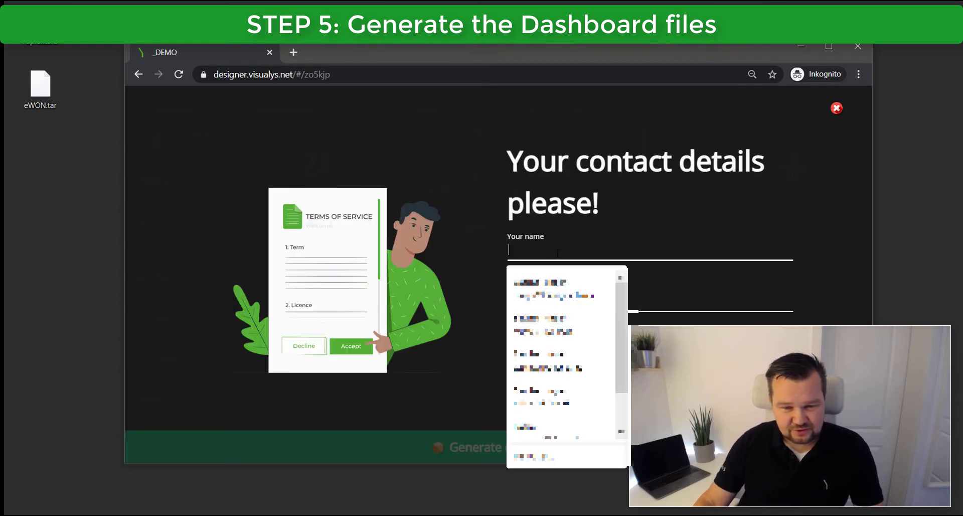
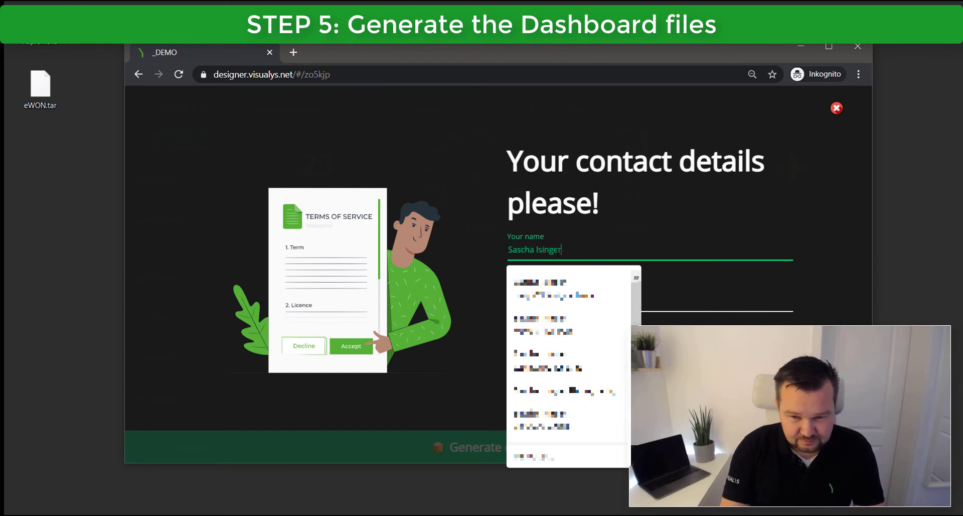
{"action": "key", "text": "Tab"}
{"action": "type", "text": "VISUALY"}
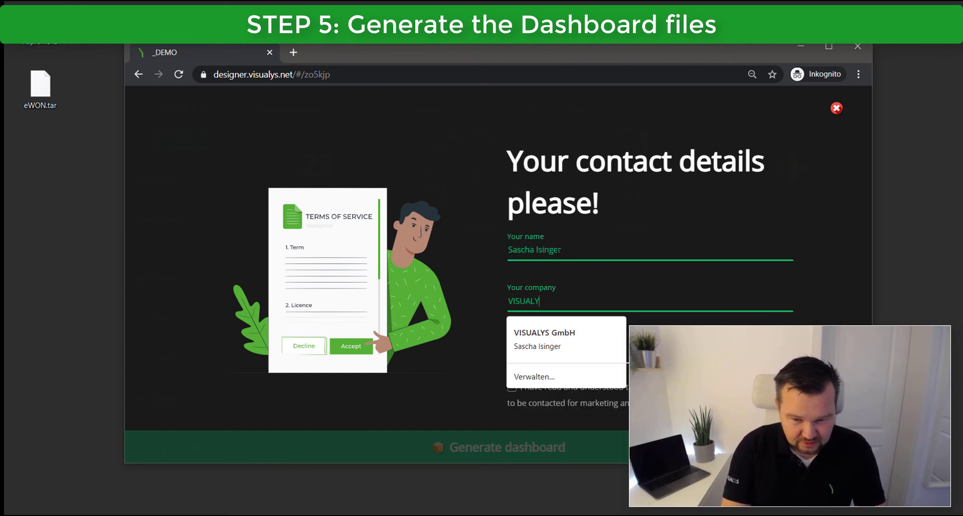
{"action": "type", "text": "S GmbH"}
{"action": "key", "text": "Tab"}
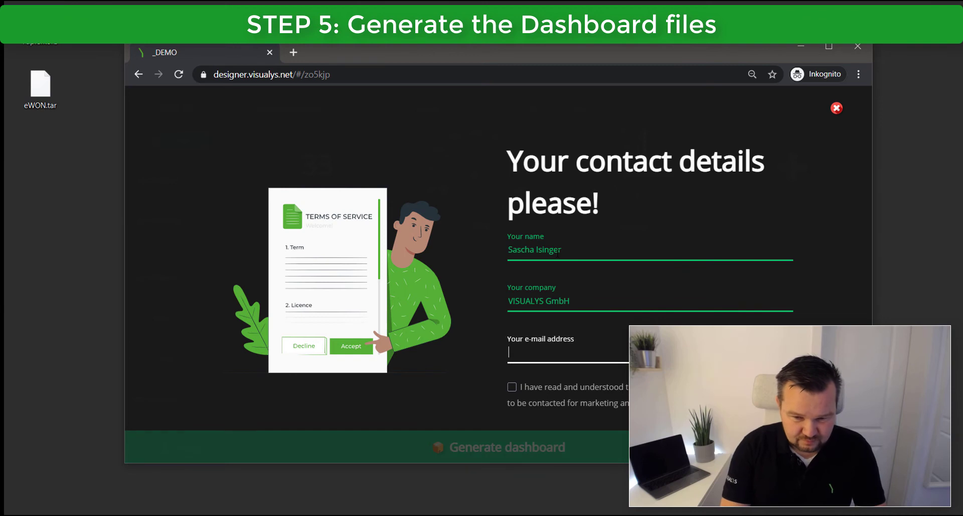
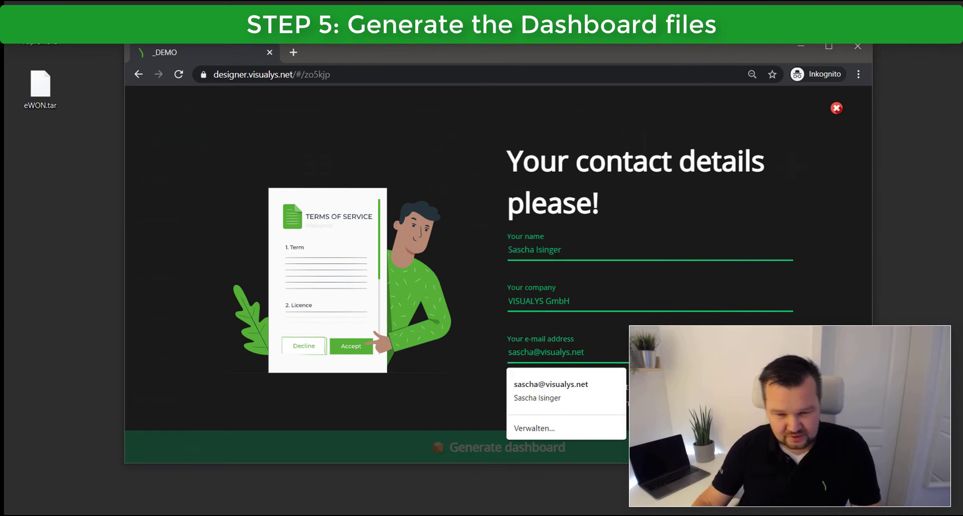
{"action": "left_click", "coordinate": [502, 294]}
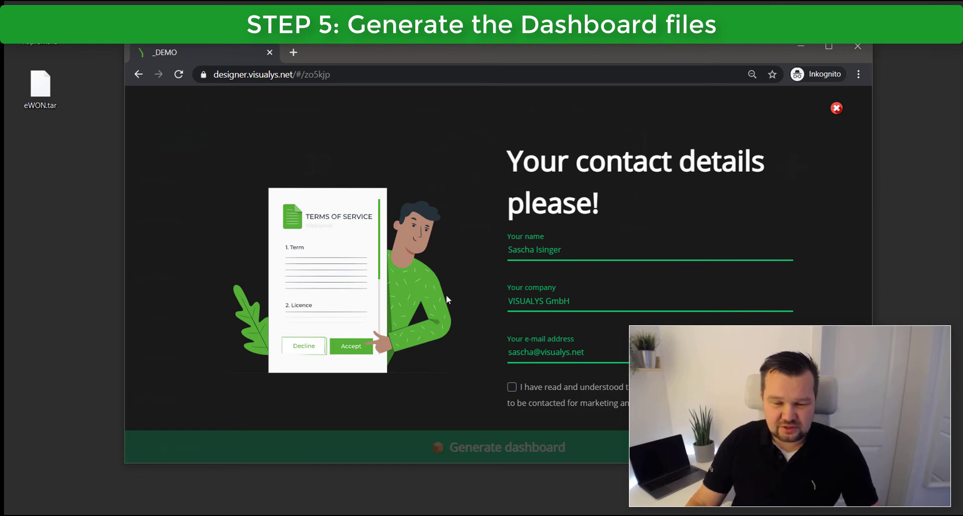
{"action": "left_click", "coordinate": [512, 387]}
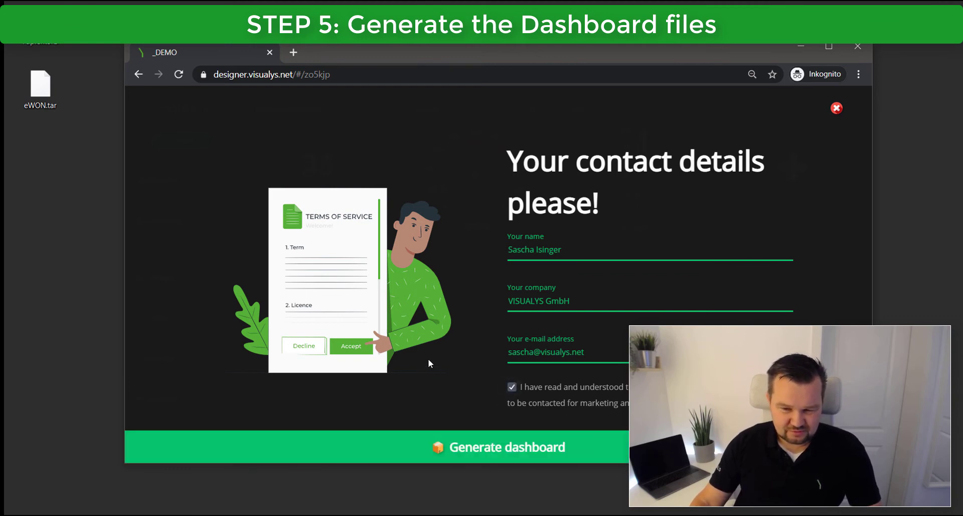
Open the VISUALYS message in Outlook and confirm the e-mail address through its link.
{"action": "left_click", "coordinate": [499, 448]}
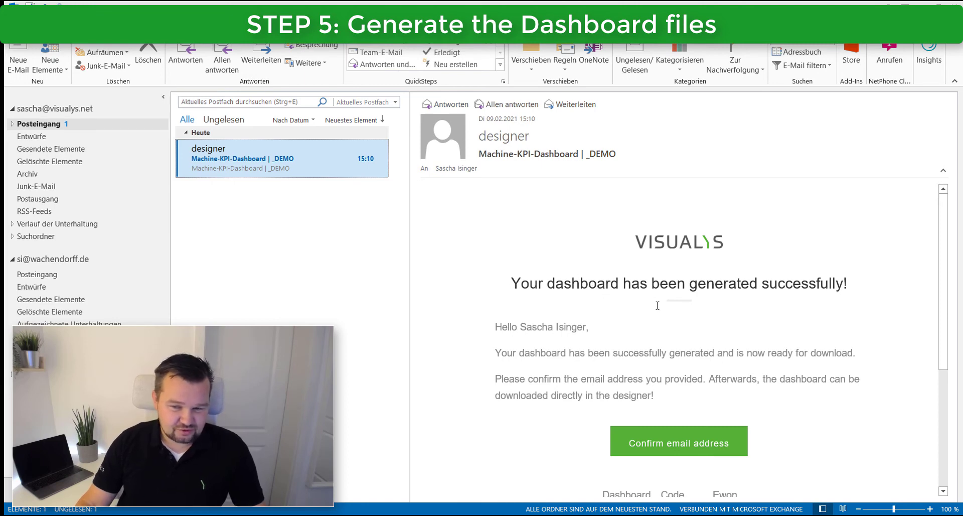
{"action": "scroll", "coordinate": [748, 297], "scroll_direction": "down", "scroll_amount": 3}
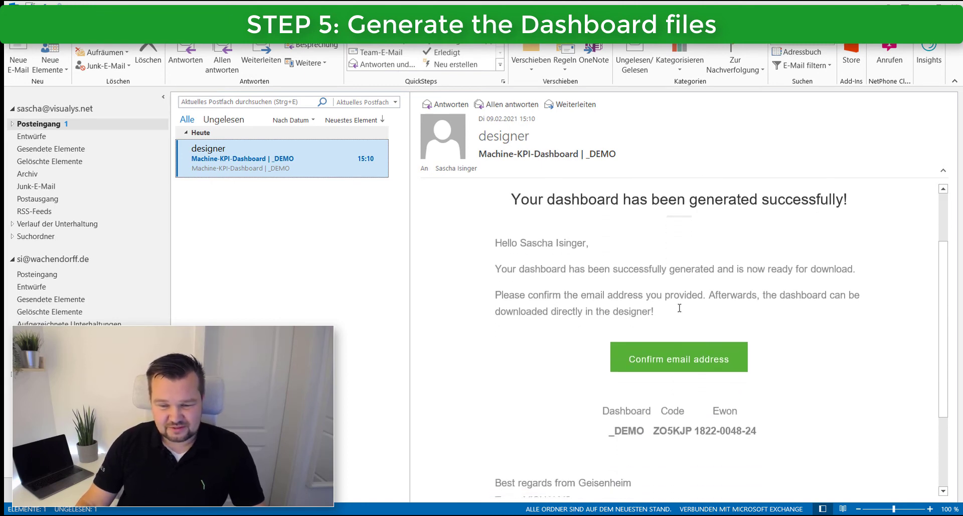
{"action": "left_click", "coordinate": [668, 357]}
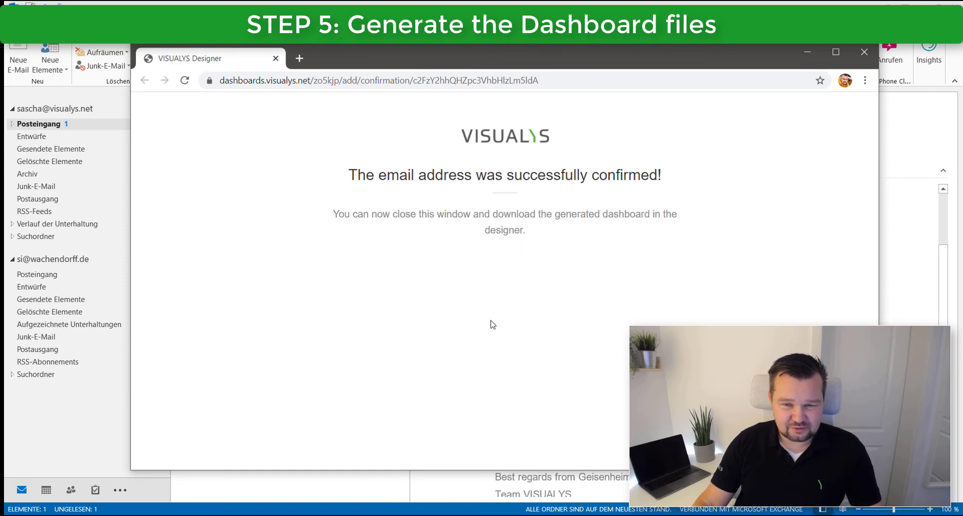
Close the confirmation tab and download the generated dashboard.zip onto the desktop.
{"action": "left_click", "coordinate": [865, 53]}
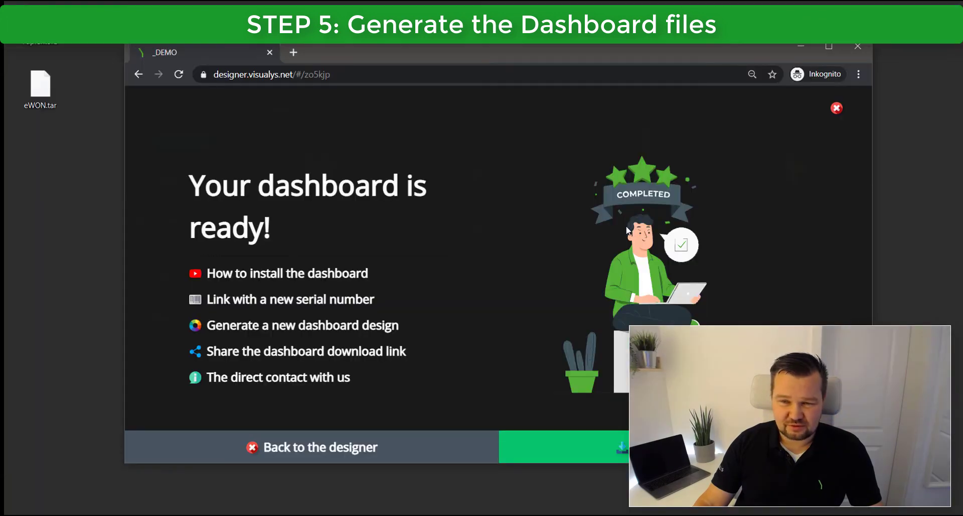
{"action": "mouse_move", "coordinate": [396, 48]}
{"action": "left_mouse_down"}
{"action": "mouse_move", "coordinate": [398, 34]}
{"action": "mouse_move", "coordinate": [381, 43]}
{"action": "left_mouse_up"}
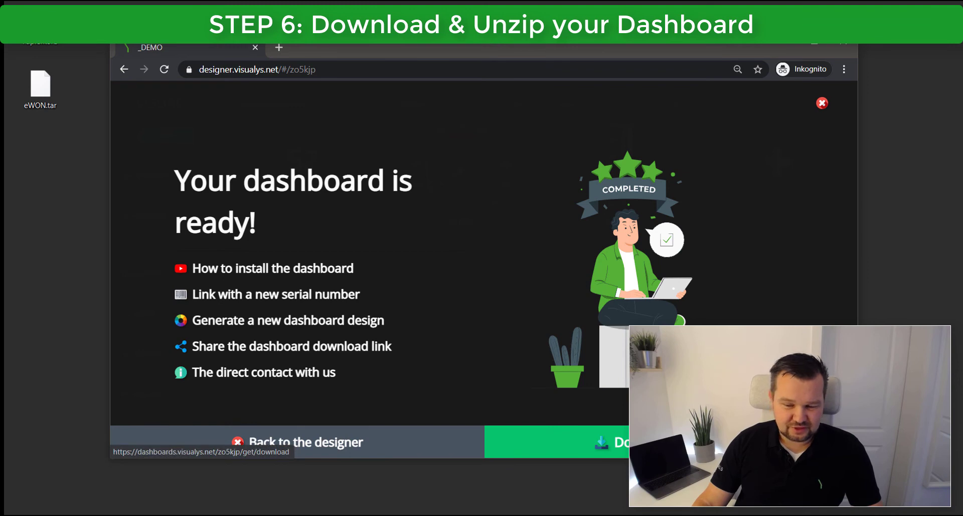
{"action": "left_click", "coordinate": [668, 441]}
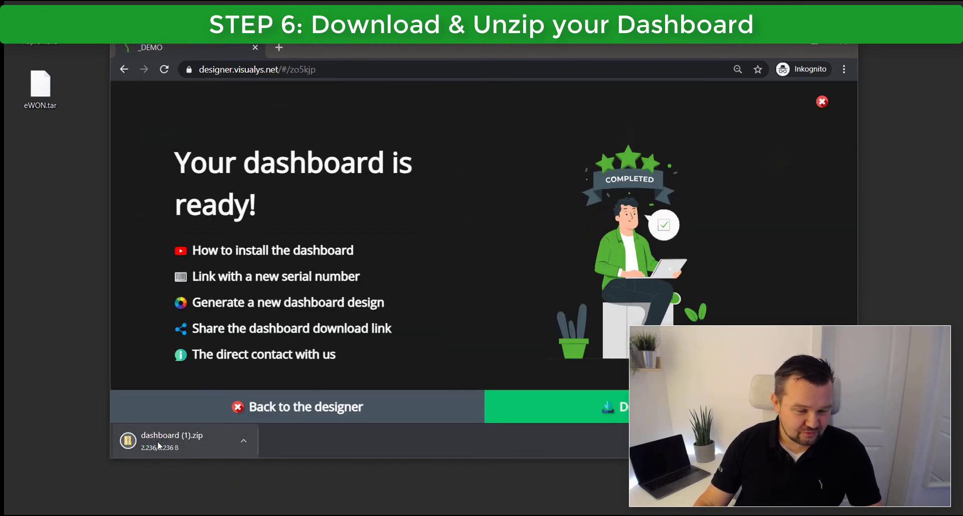
{"action": "left_click_drag", "start_coordinate": [183, 445], "coordinate": [47, 348]}
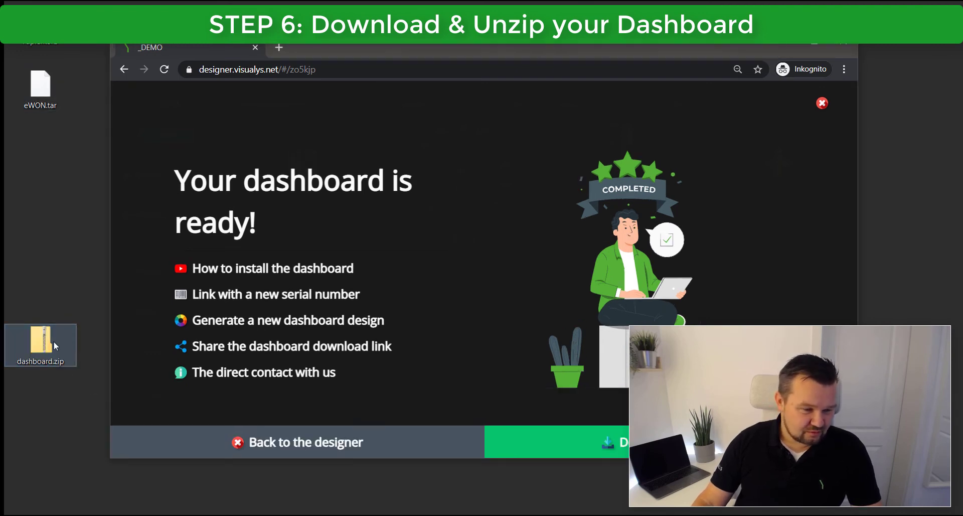
Clear the desktop by minimising the designer browser and eCatcher.
{"action": "left_click", "coordinate": [573, 98]}
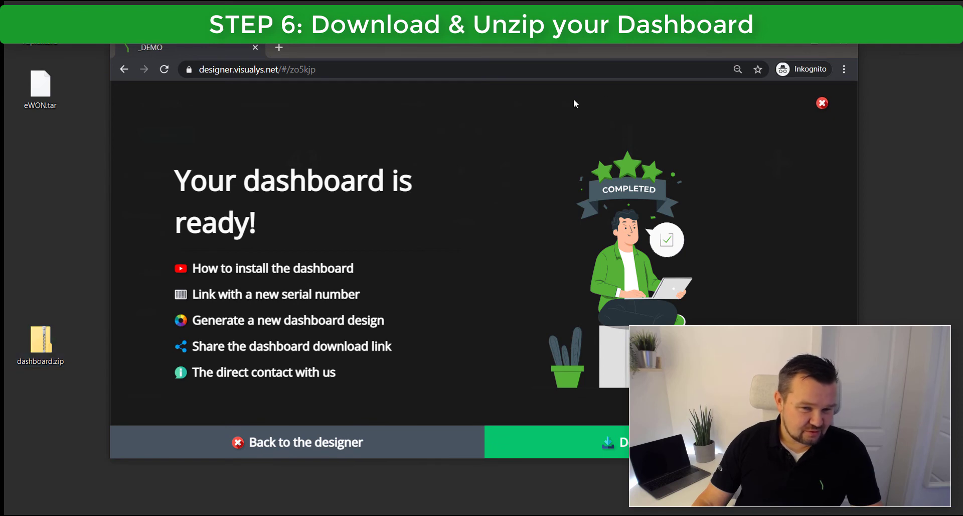
{"action": "left_click", "coordinate": [811, 46]}
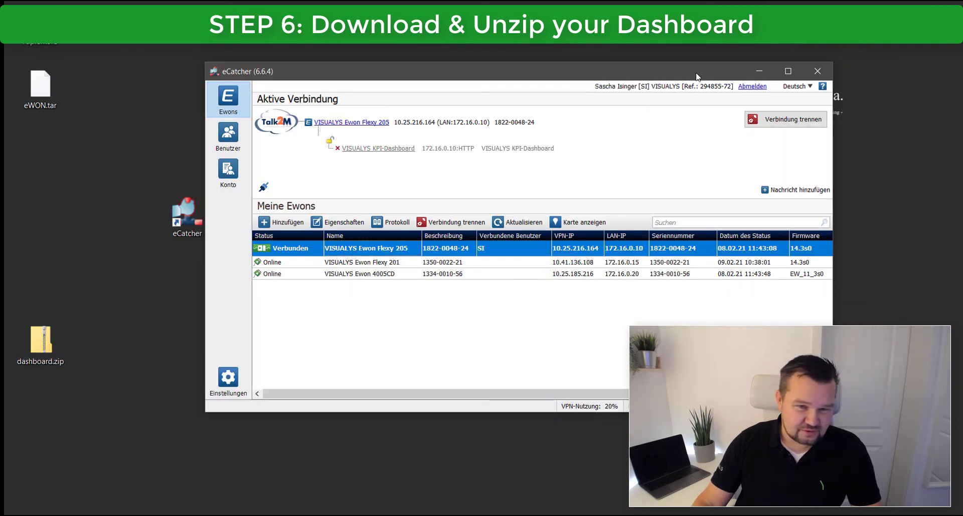
{"action": "left_click", "coordinate": [758, 70]}
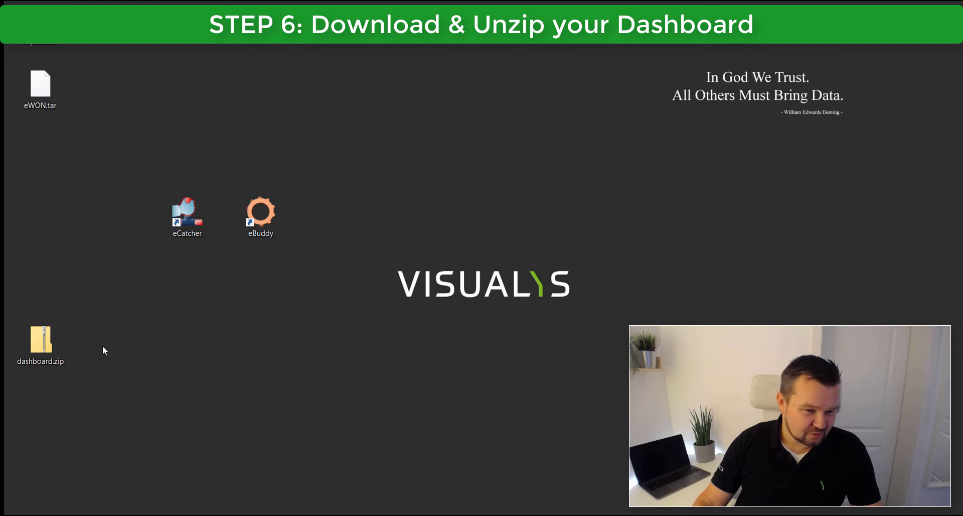
Extract dashboard.zip into a desktop dashboard folder with Alle extrahieren, then close the folder.
{"action": "left_click", "coordinate": [43, 344]}
{"action": "right_click", "coordinate": [42, 344]}
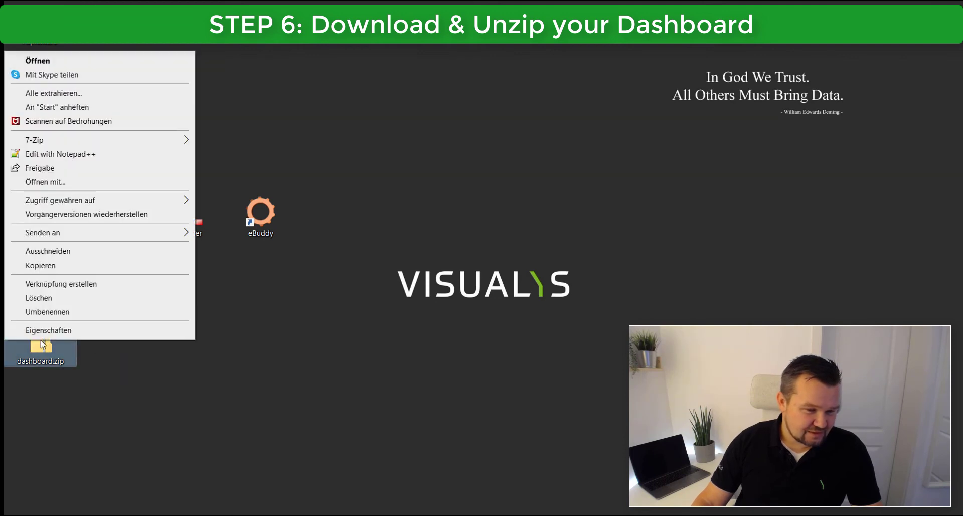
{"action": "left_click", "coordinate": [53, 94]}
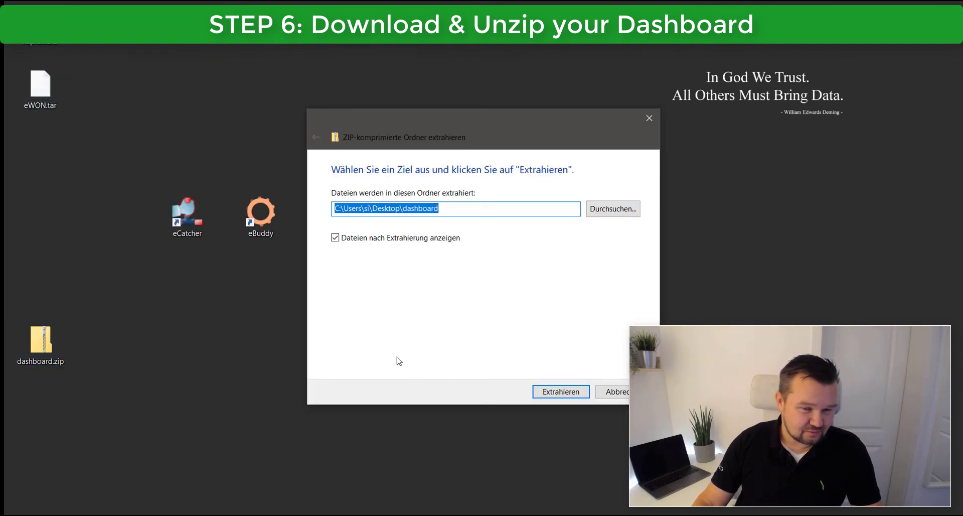
{"action": "left_click", "coordinate": [552, 392]}
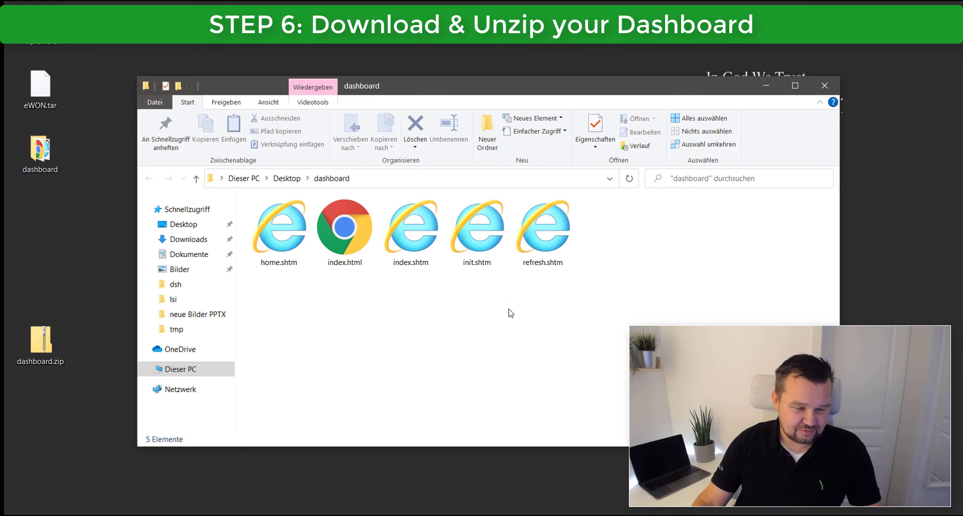
{"action": "left_click", "coordinate": [824, 85]}
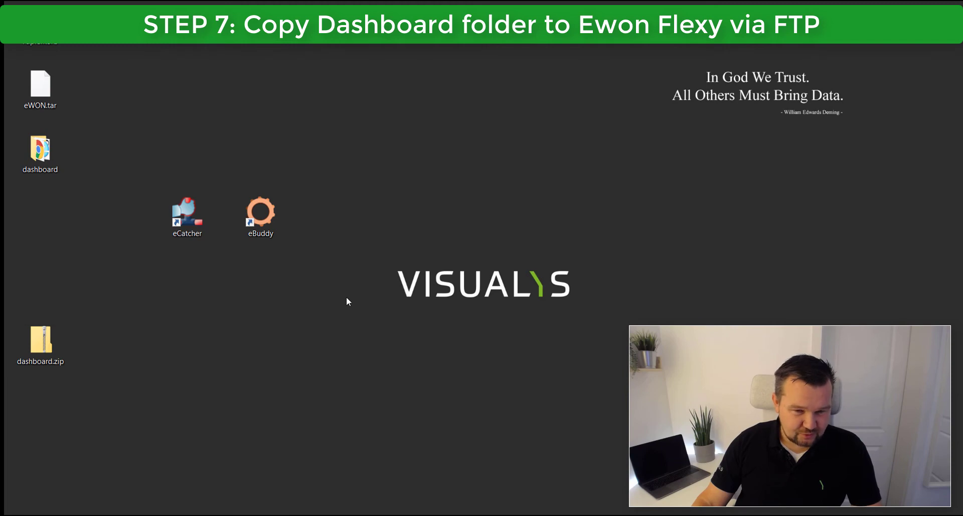
Open File Explorer and select the Flexy's VPN IP 10.25.216.164 in eCatcher.
{"action": "key", "text": "super+e"}
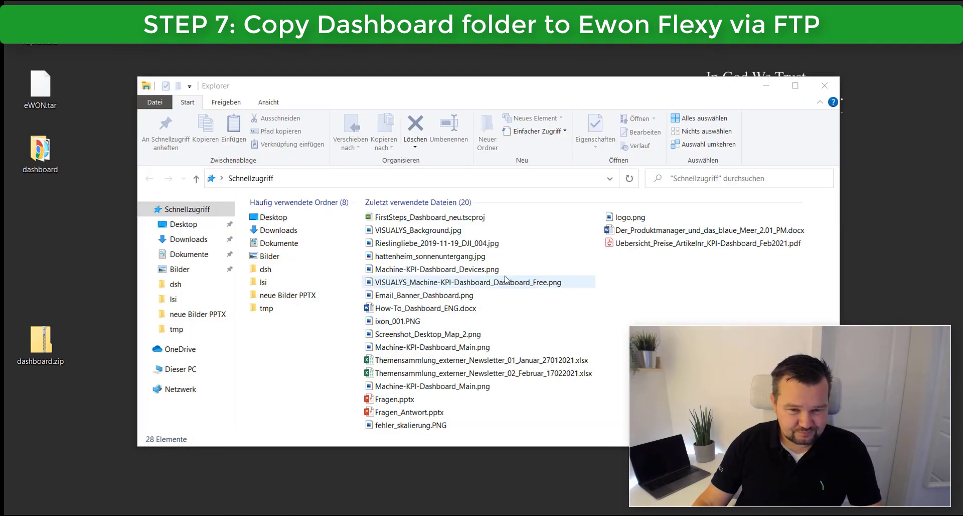
{"action": "key", "text": "alt+Tab"}
{"action": "key", "text": "alt+Tab"}
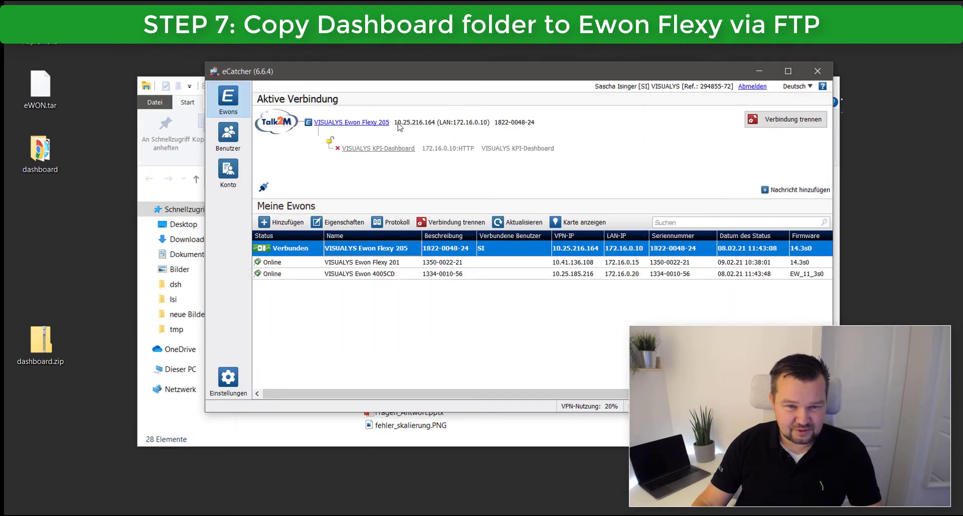
{"action": "left_click_drag", "start_coordinate": [395, 122], "coordinate": [438, 128]}
{"action": "key", "text": "ctrl+c"}
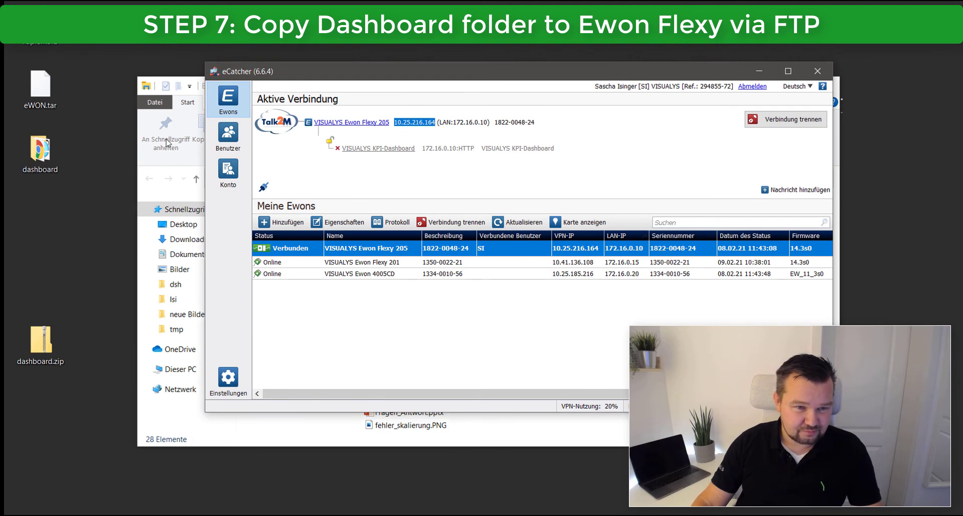
{"action": "left_click", "coordinate": [159, 157]}
Go to ftp://10.25.216.164 in the File Explorer address bar.
{"action": "left_click", "coordinate": [303, 181]}
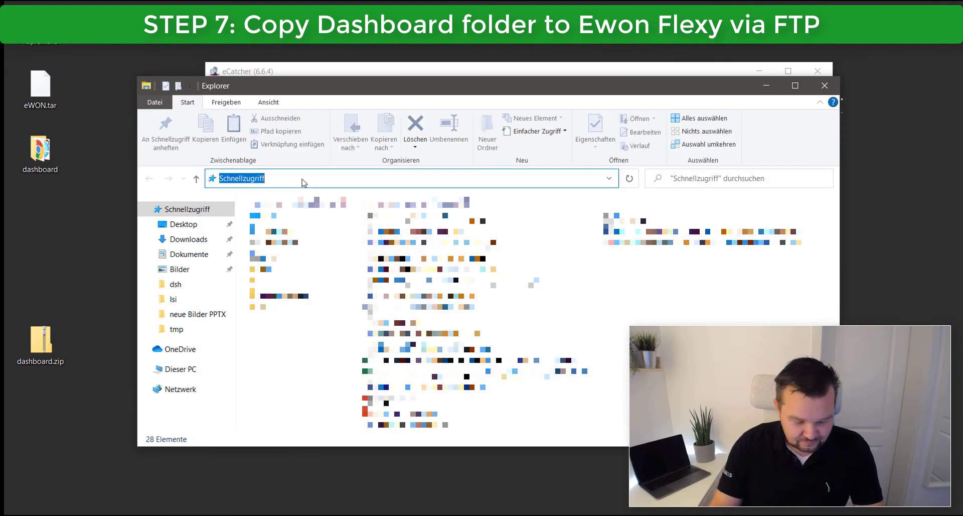
{"action": "type", "text": "ftp://"}
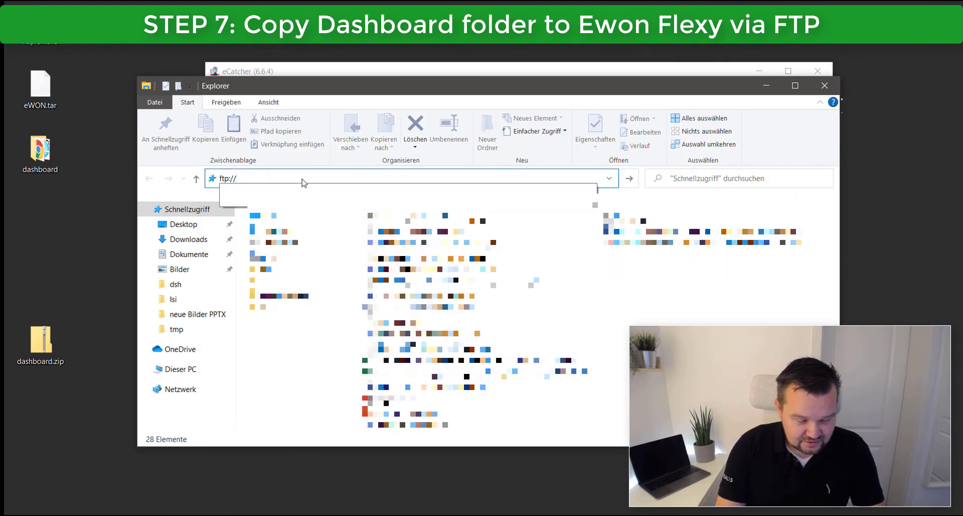
{"action": "key", "text": "ctrl+v"}
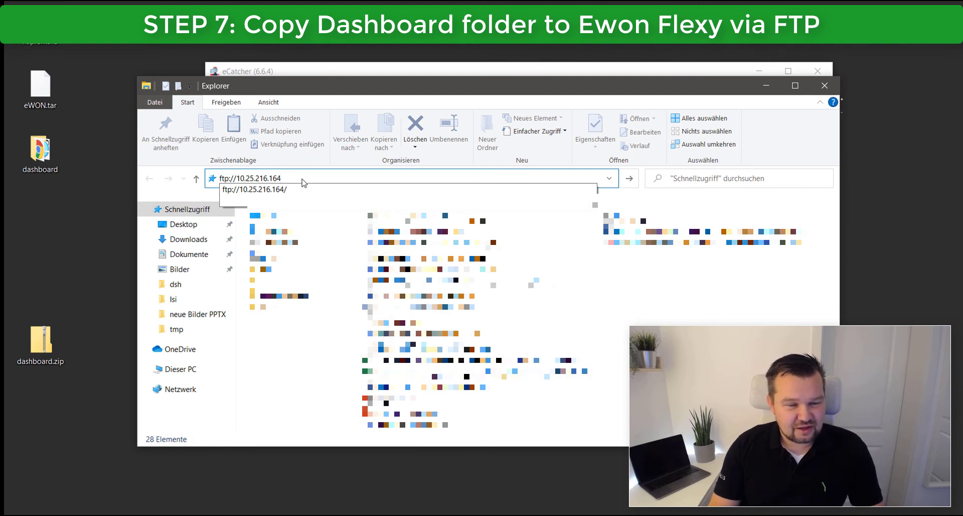
{"action": "key", "text": "Return"}
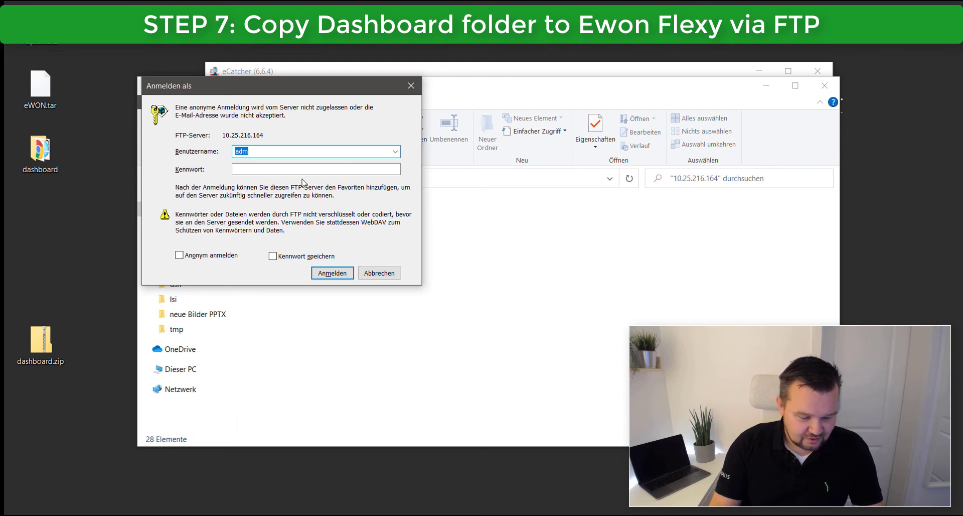
Log in to the Flexy's FTP server with the device username and password.
{"action": "type", "text": "adm"}
{"action": "key", "text": "Tab"}
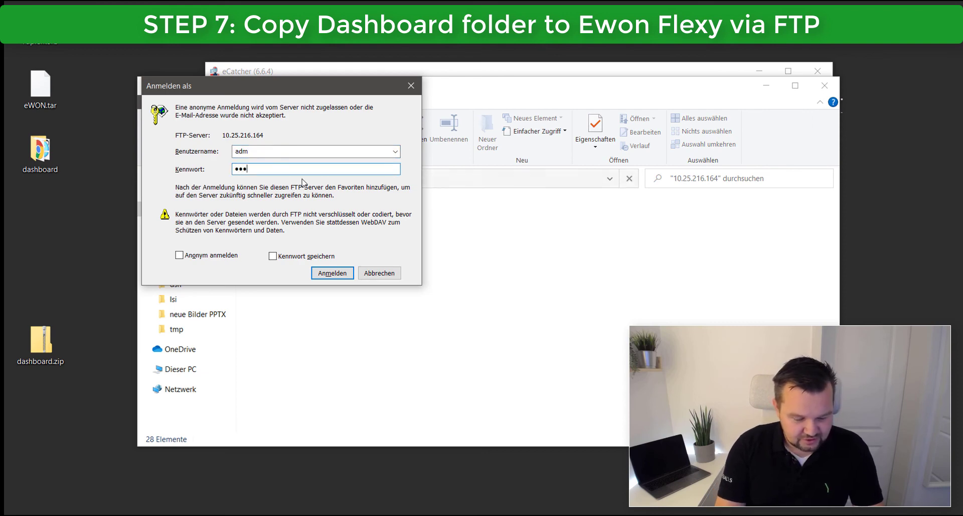
{"action": "type", "text": "adm"}
{"action": "key", "text": "Return"}
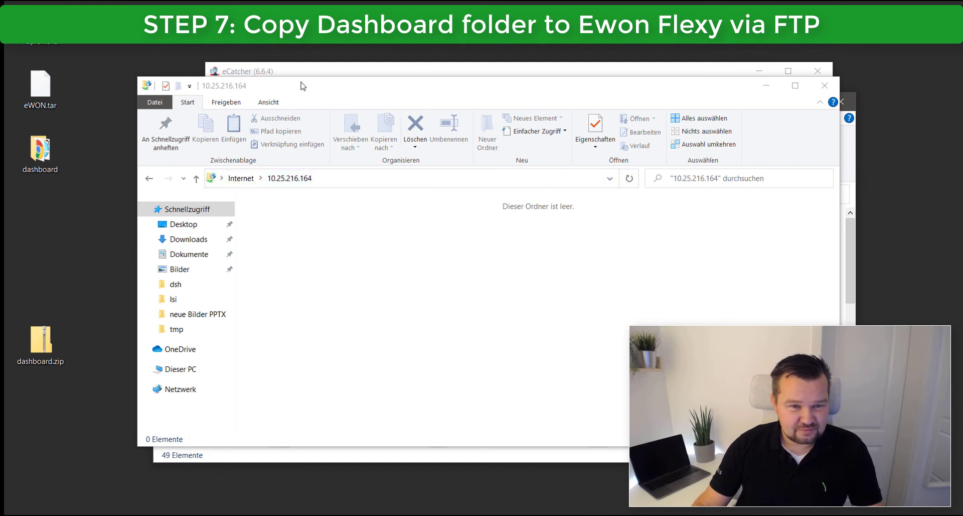
Open the usr folder in the Flexy's 49-item FTP window.
{"action": "left_click_drag", "start_coordinate": [303, 86], "coordinate": [326, 135]}
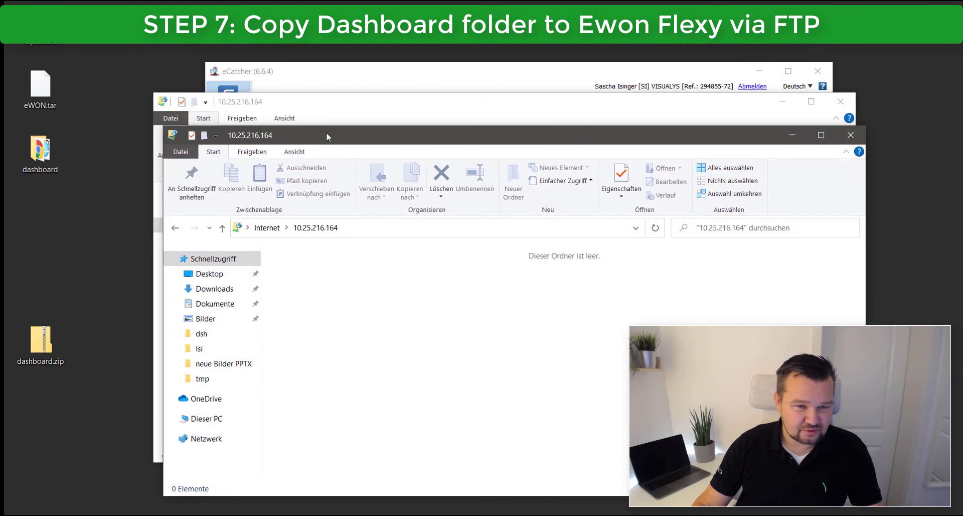
{"action": "left_click", "coordinate": [345, 102]}
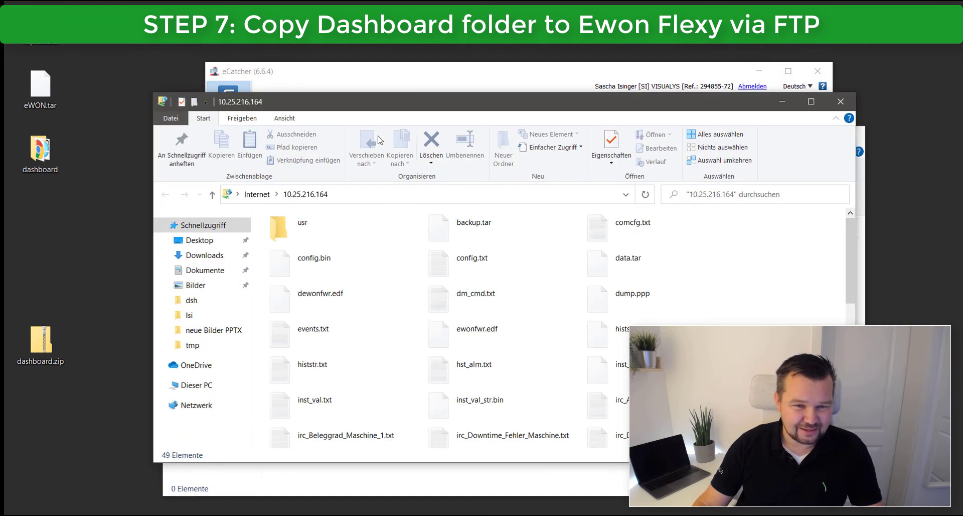
{"action": "double_click", "coordinate": [288, 225]}
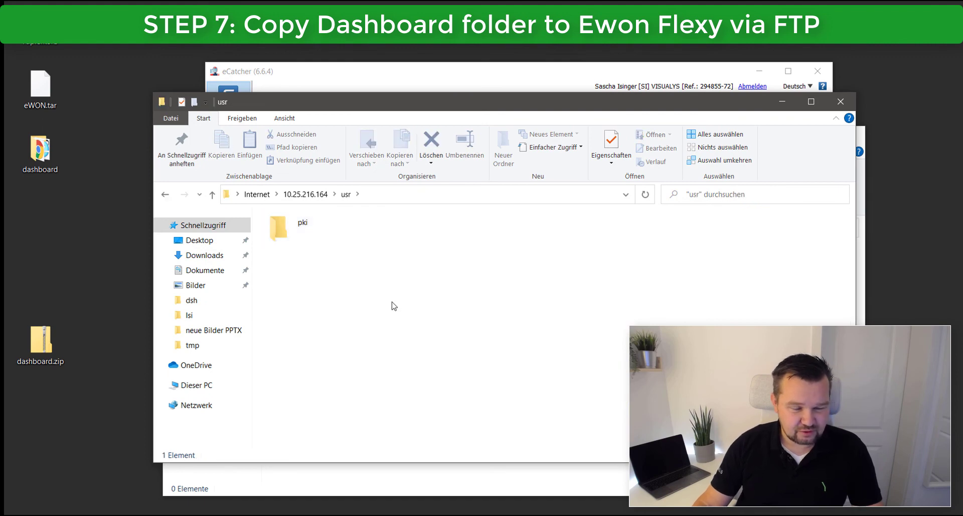
Copy the desktop dashboard folder into usr and close both Explorer windows.
{"action": "left_click_drag", "start_coordinate": [86, 205], "coordinate": [431, 274]}
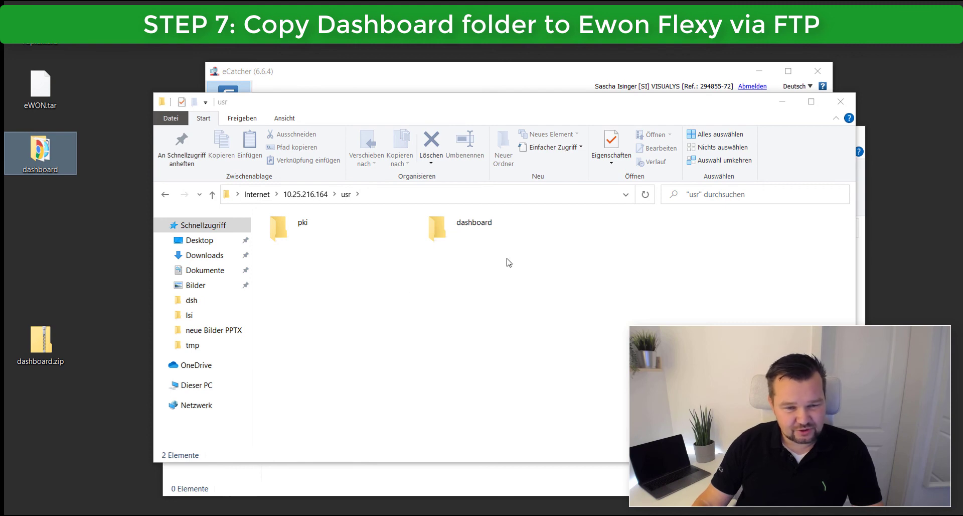
{"action": "left_click", "coordinate": [845, 105]}
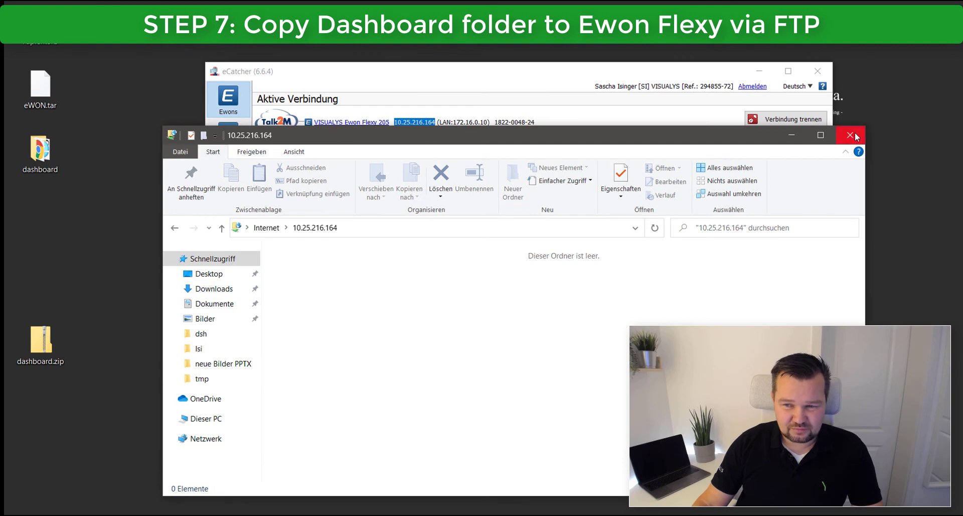
{"action": "left_click", "coordinate": [851, 135]}
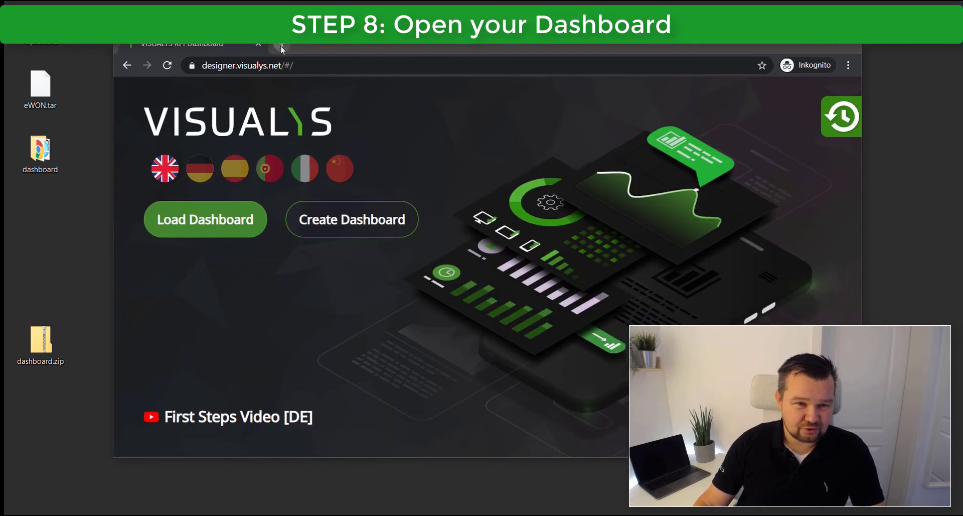
{"action": "left_click", "coordinate": [281, 46]}
{"action": "type", "text": "http://10.25.216.164/"}
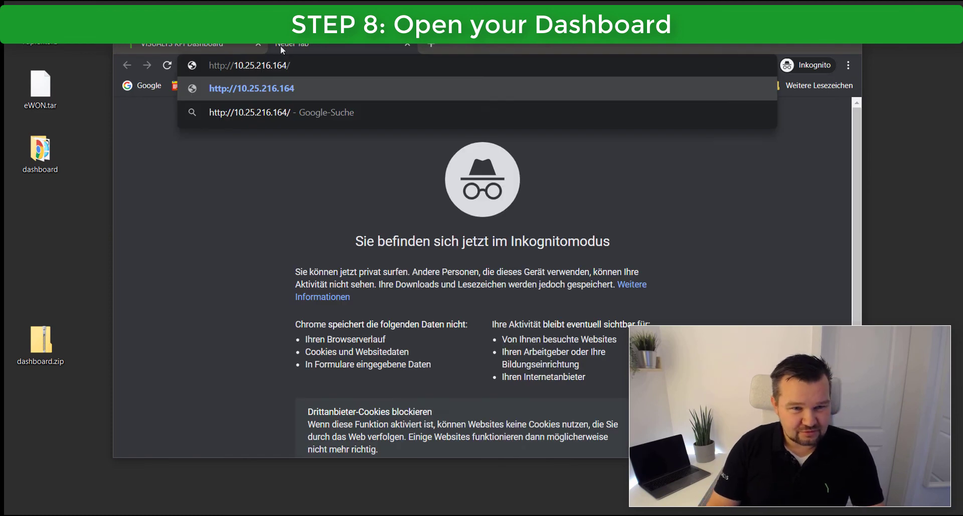
{"action": "type", "text": "usr/"}
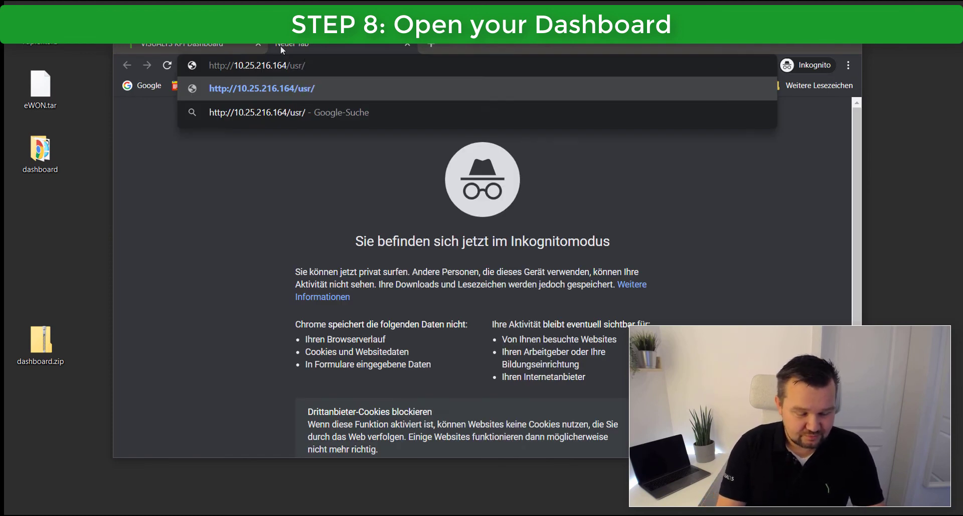
{"action": "type", "text": "dashboard/"}
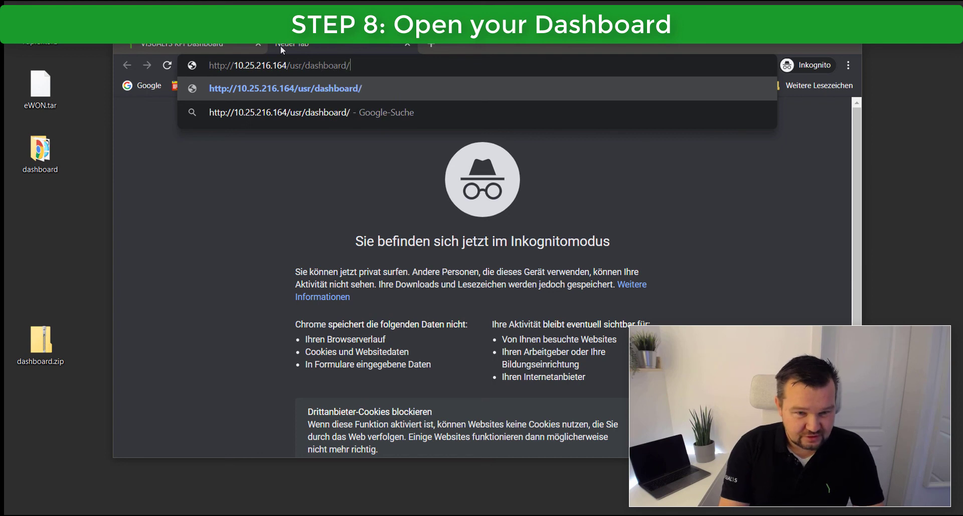
{"action": "key", "text": "Return"}
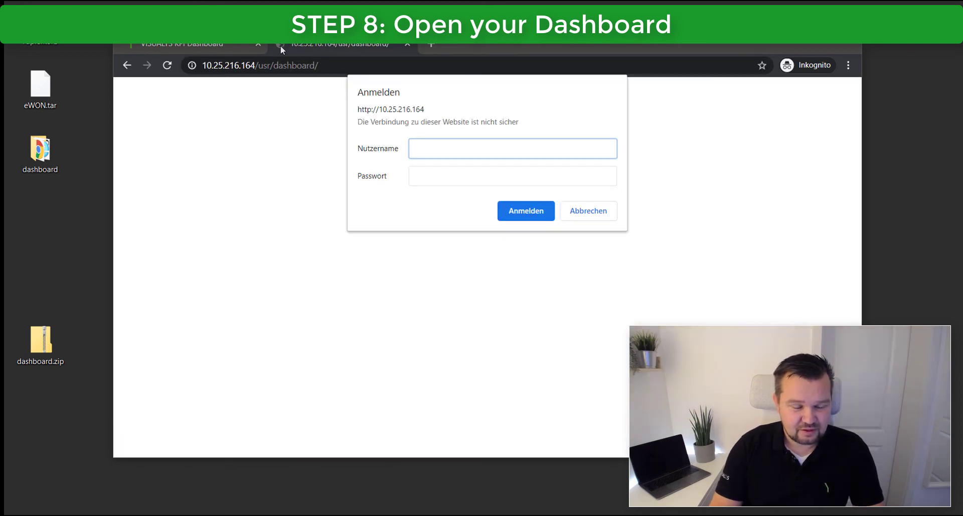
Sign in to the dashboard page with the device username and password.
{"action": "type", "text": "adm"}
{"action": "key", "text": "Tab"}
{"action": "type", "text": "adm"}
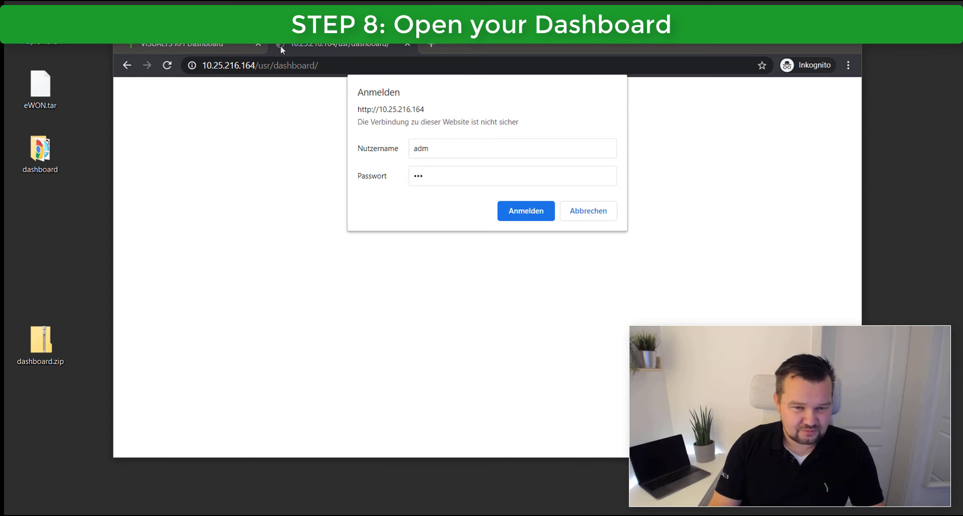
{"action": "key", "text": "Return"}
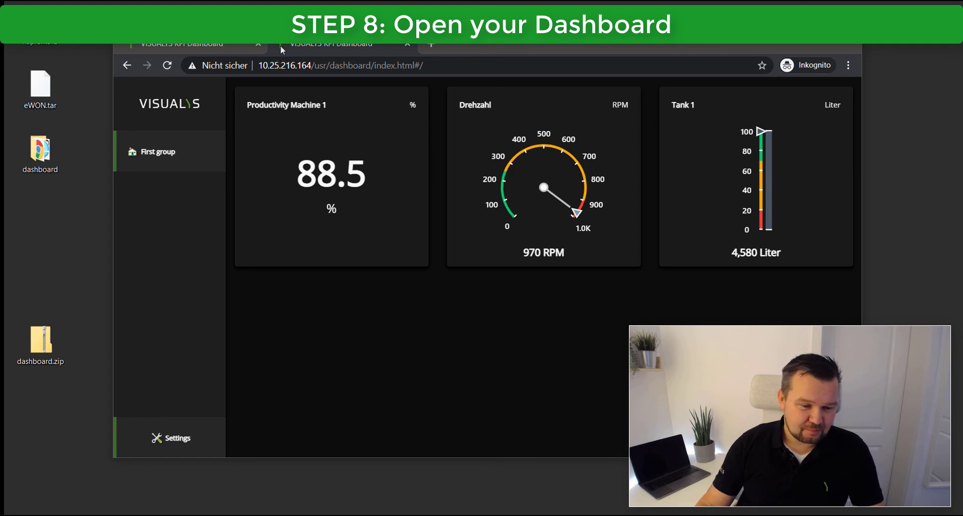
Search 'm2web login' in a new tab to reach the M2Web login page.
{"action": "left_click", "coordinate": [435, 46]}
{"action": "type", "text": "m"}
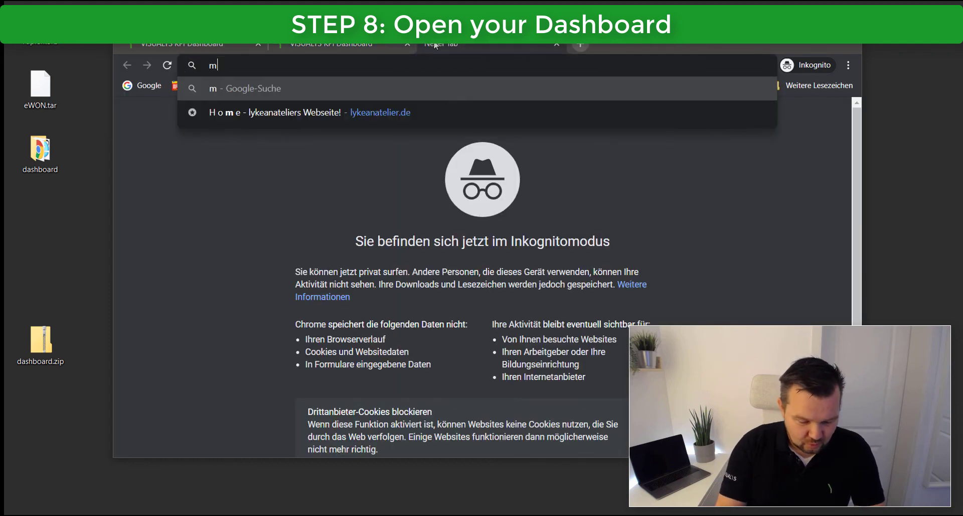
{"action": "type", "text": "2web"}
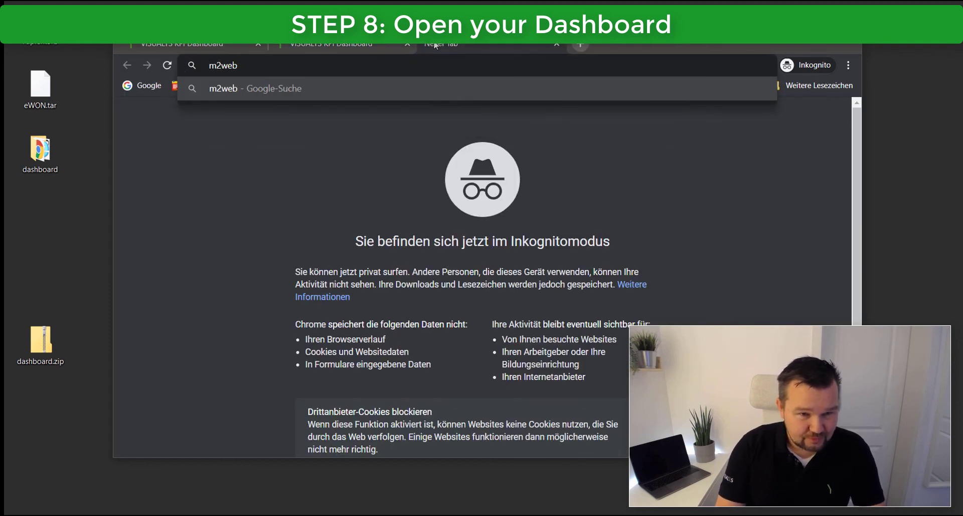
{"action": "type", "text": " login"}
{"action": "key", "text": "Return"}
Sign in to M2Web with the account name, username and password.
{"action": "type", "text": "VISUALY"}
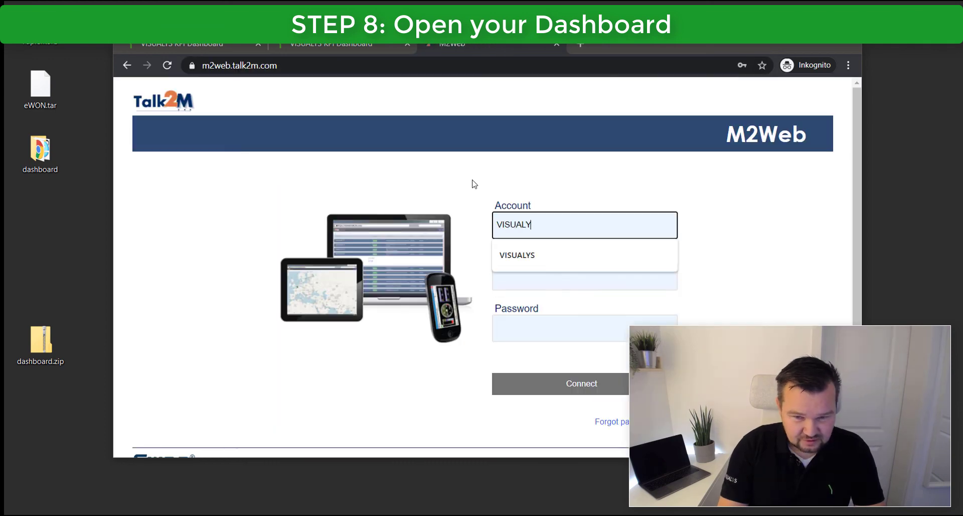
{"action": "type", "text": "S"}
{"action": "key", "text": "Tab"}
{"action": "type", "text": "si"}
{"action": "key", "text": "Tab"}
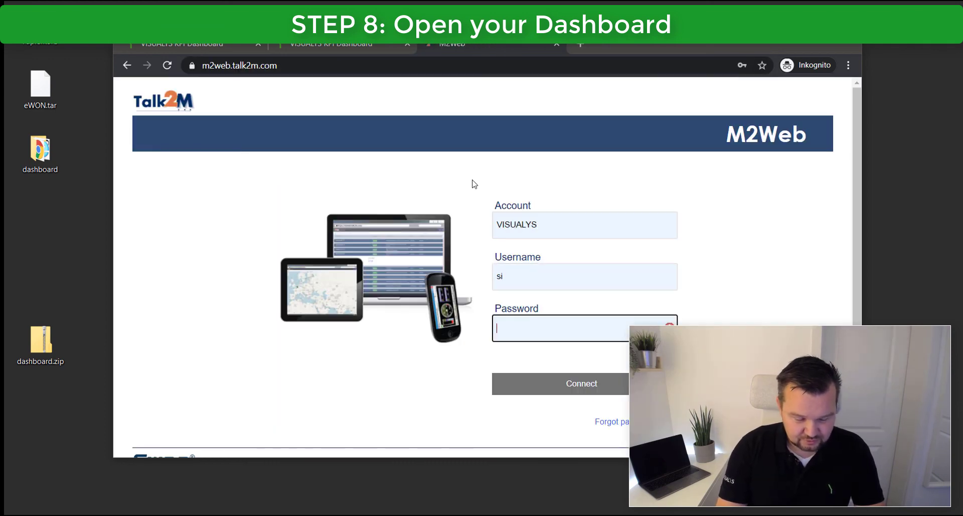
{"action": "type", "text": "••••"}
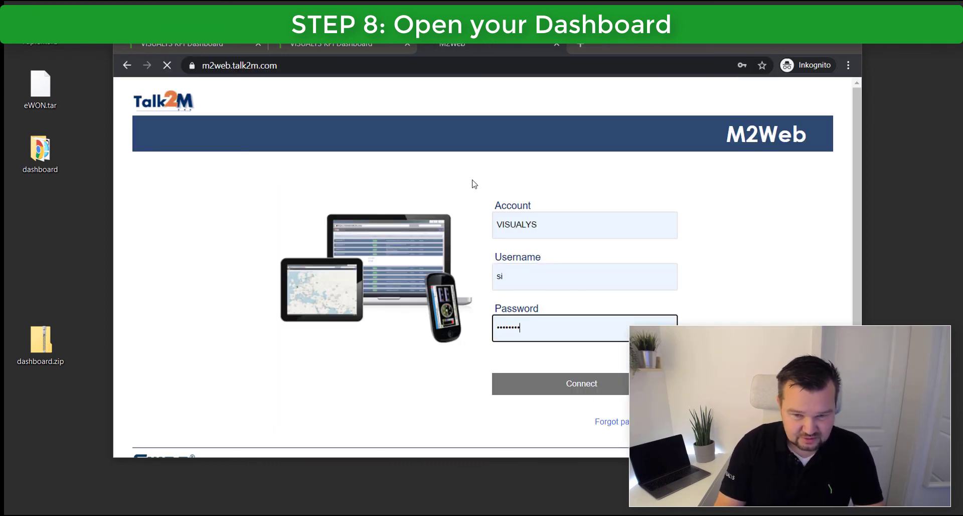
{"action": "key", "text": "Return"}
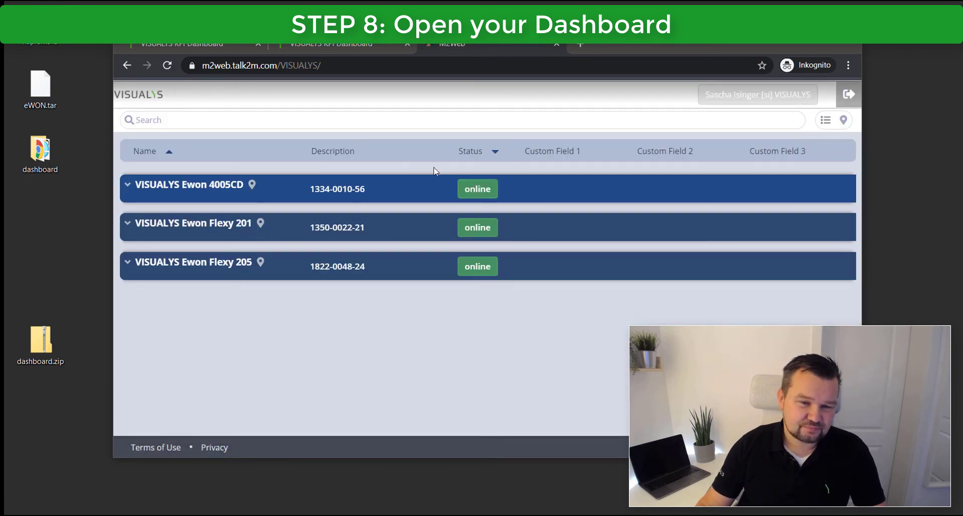
Open Ewon Flexy 205's VISUALYS KPI-DASHBOARD link and log in to the device.
{"action": "left_click", "coordinate": [135, 266]}
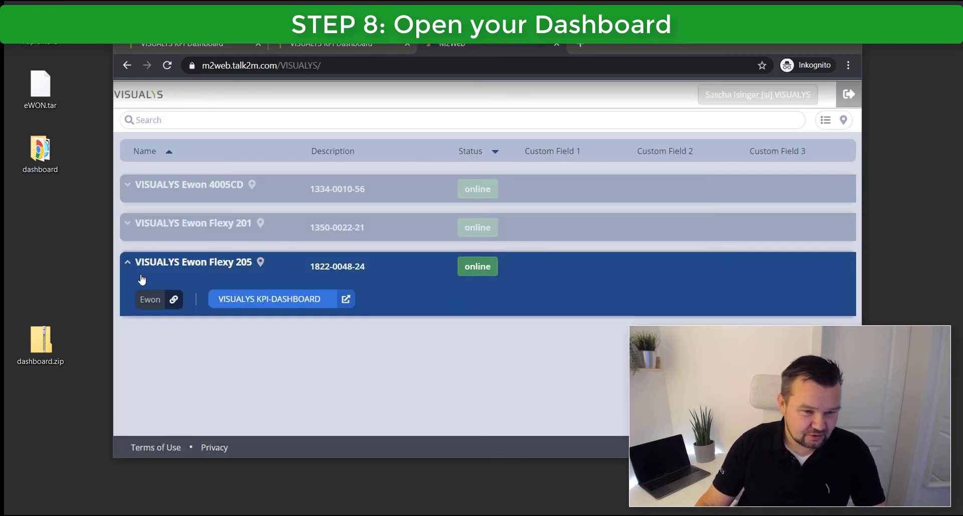
{"action": "left_click", "coordinate": [266, 300]}
{"action": "type", "text": "a"}
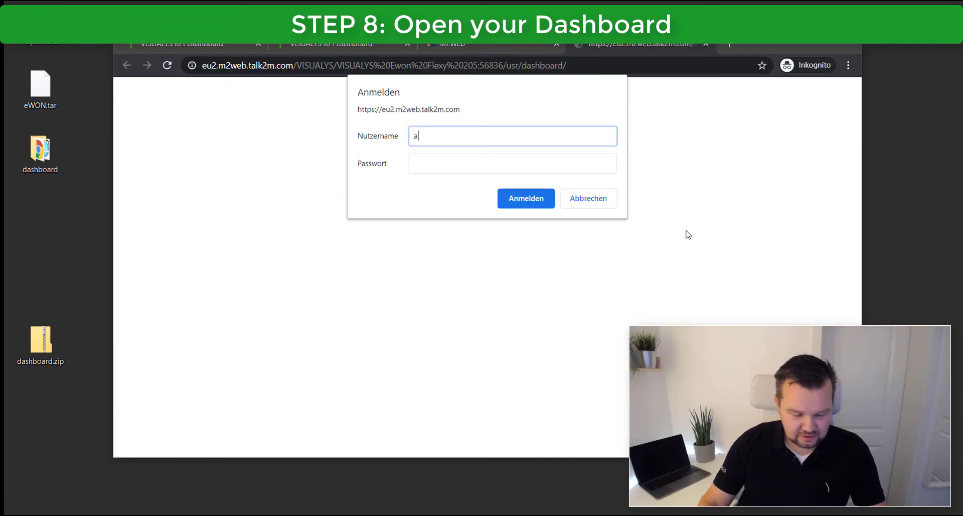
{"action": "type", "text": "dm"}
{"action": "key", "text": "Tab"}
{"action": "key", "text": "Return"}
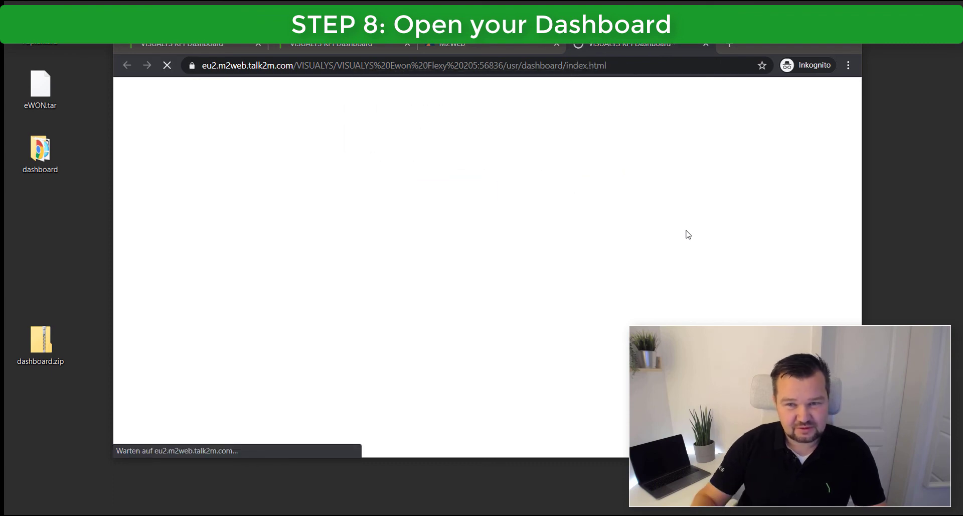